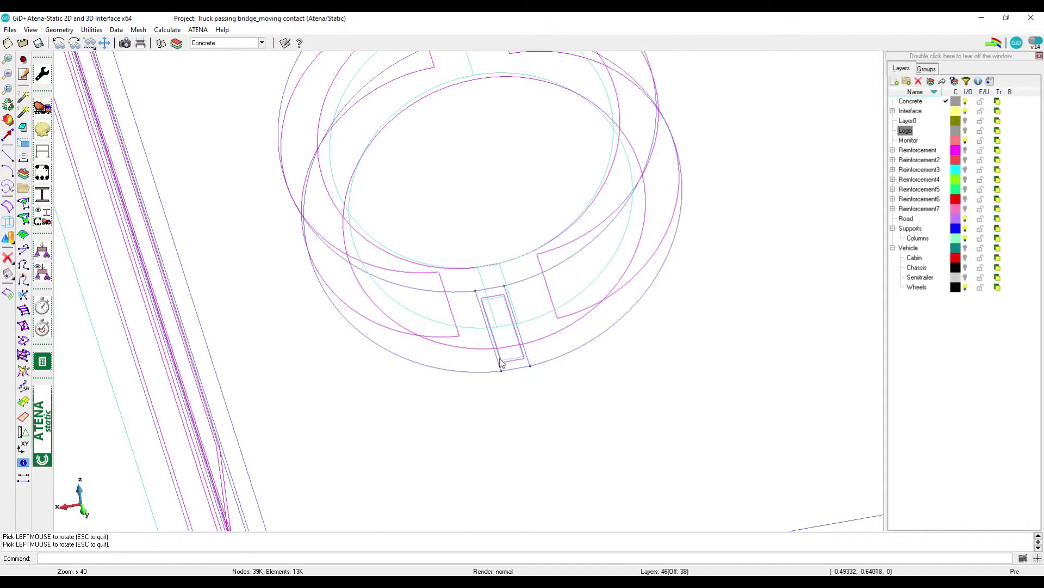
List the surface data of the small rectangular contact pad at the bottom of the wheel.
scroll(524, 364, up, 3)
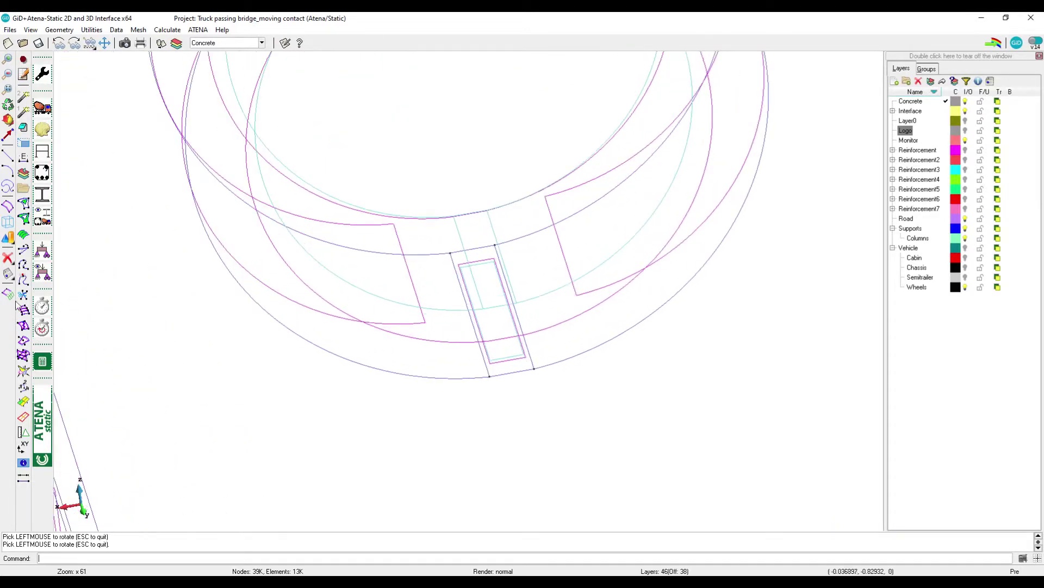
click(9, 275)
click(28, 309)
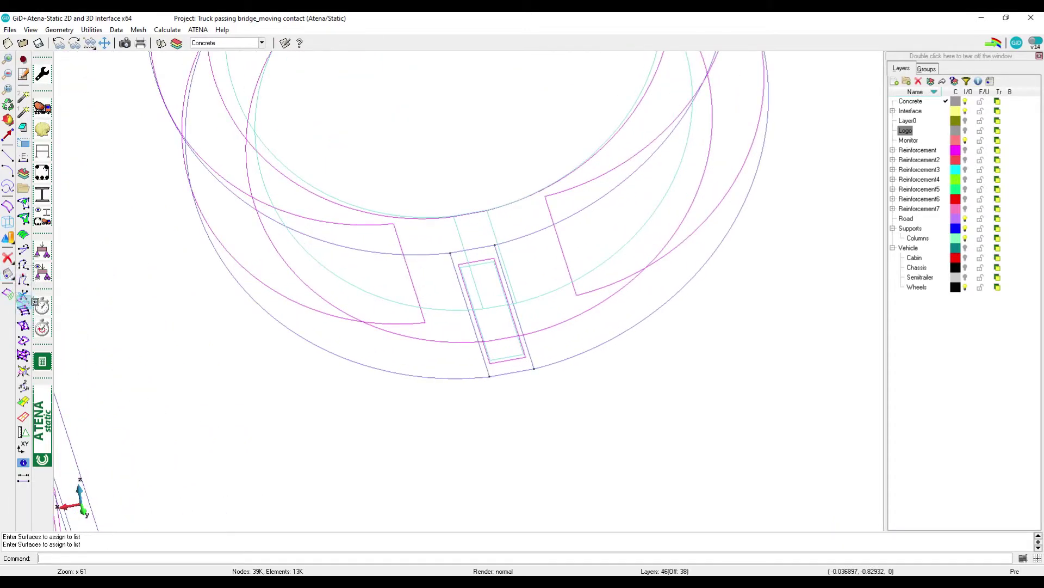
scroll(506, 335, up, 2)
click(500, 382)
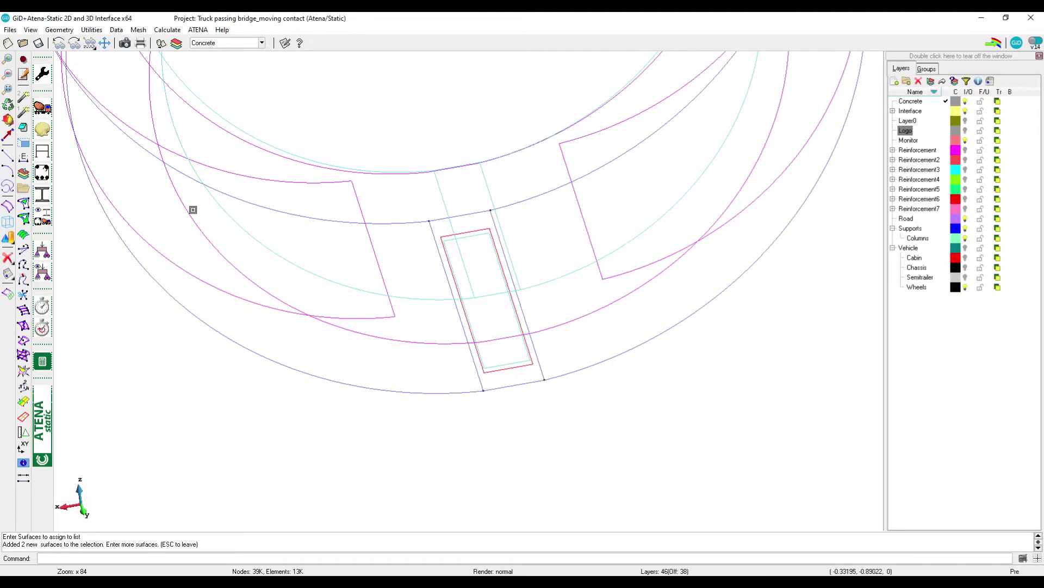
Create a contact volume from the surfaces of the rectangular contact pad at the bottom of the wheel.
click(66, 30)
mouse_move(68, 56)
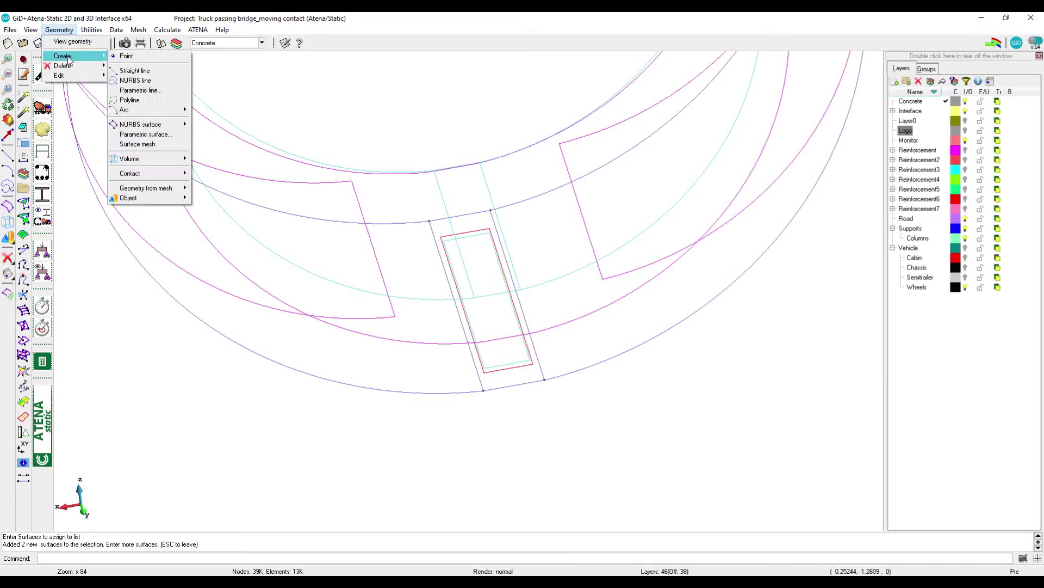
mouse_move(152, 177)
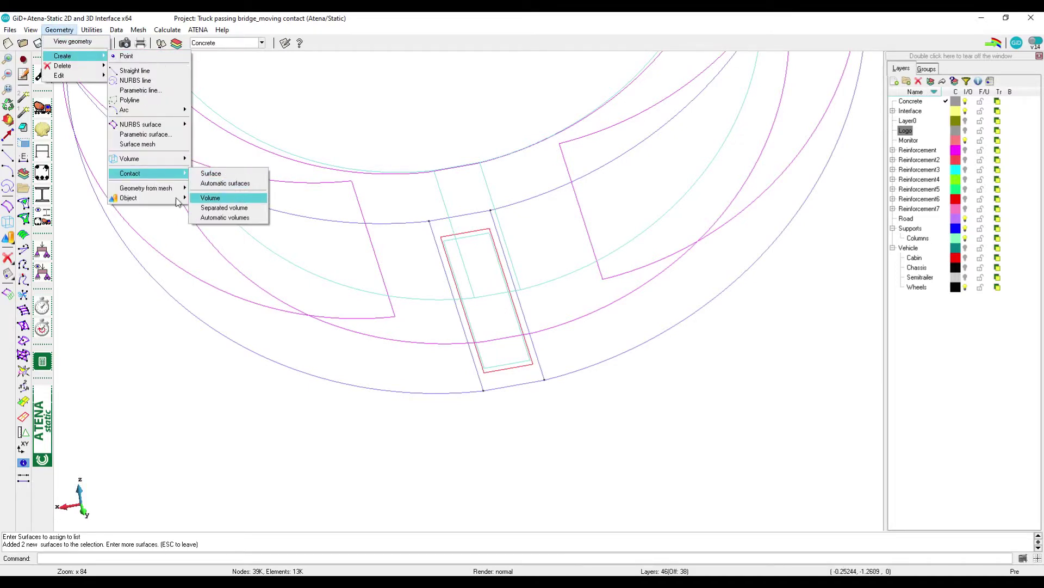
click(211, 198)
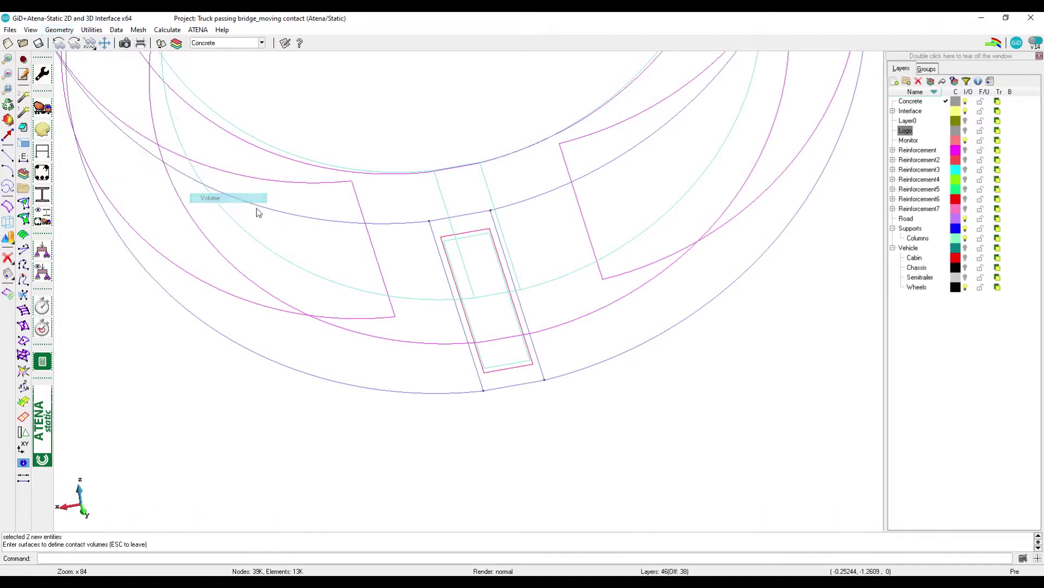
click(530, 357)
click(553, 344)
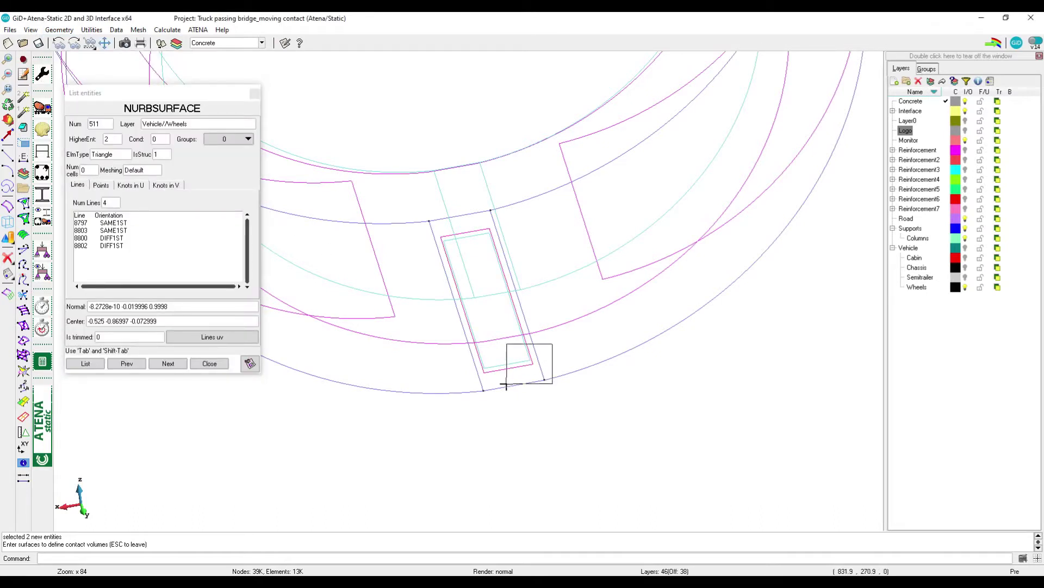
click(506, 385)
key(Escape)
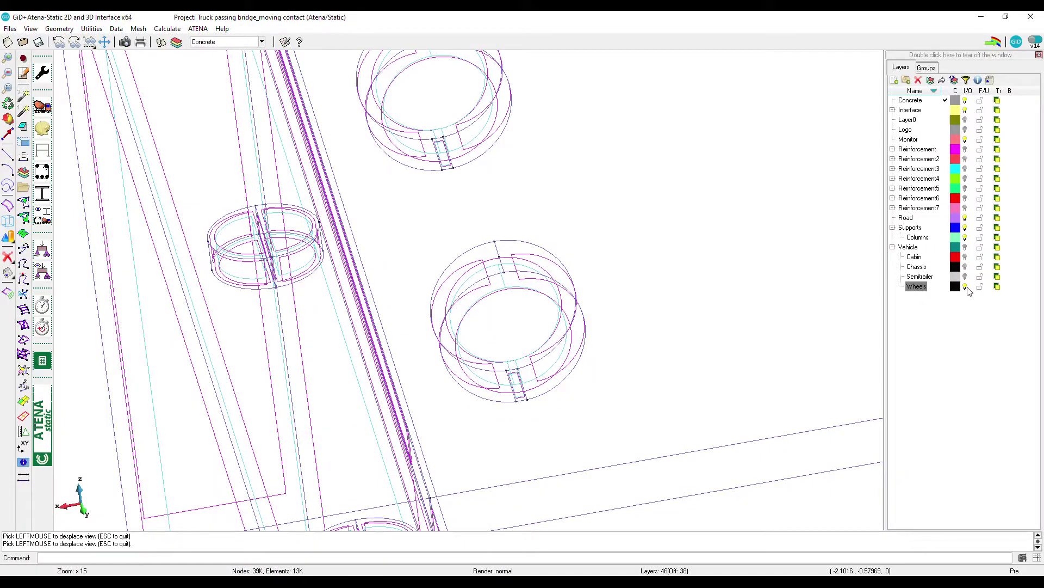
Hide the Wheels layer and list the surface data of the exposed lower contact pad.
click(966, 287)
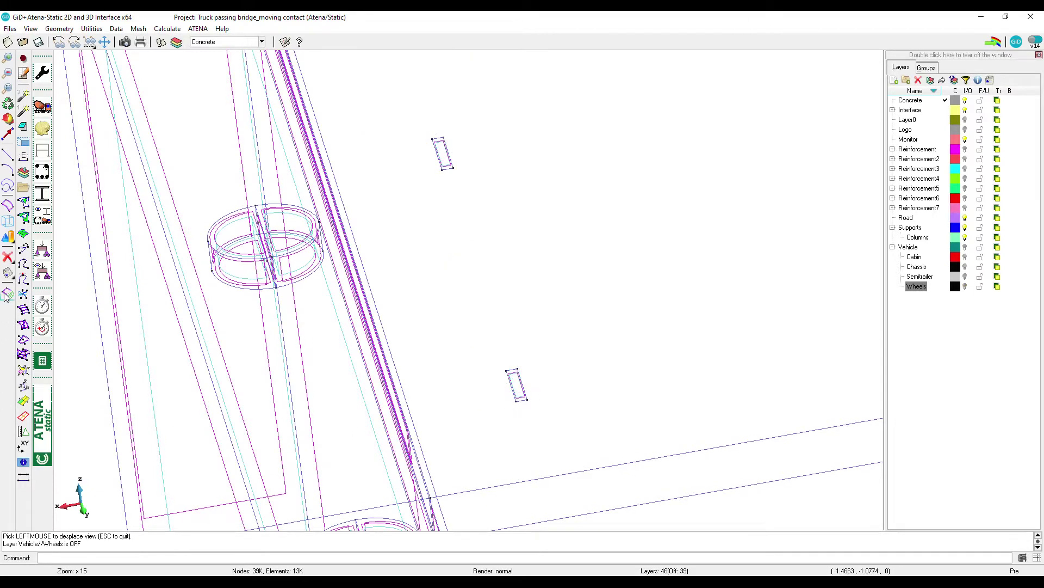
click(24, 278)
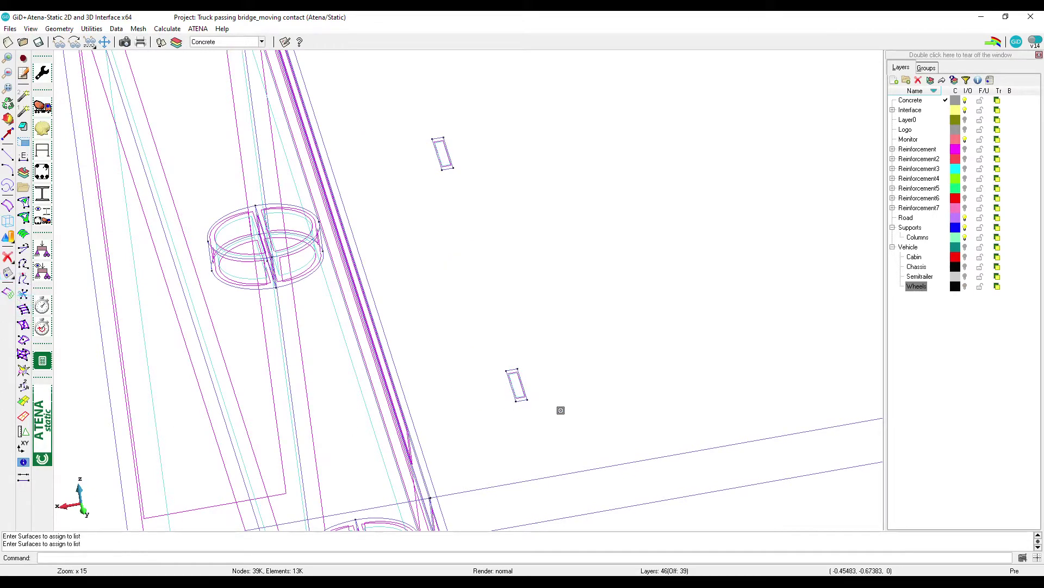
click(517, 386)
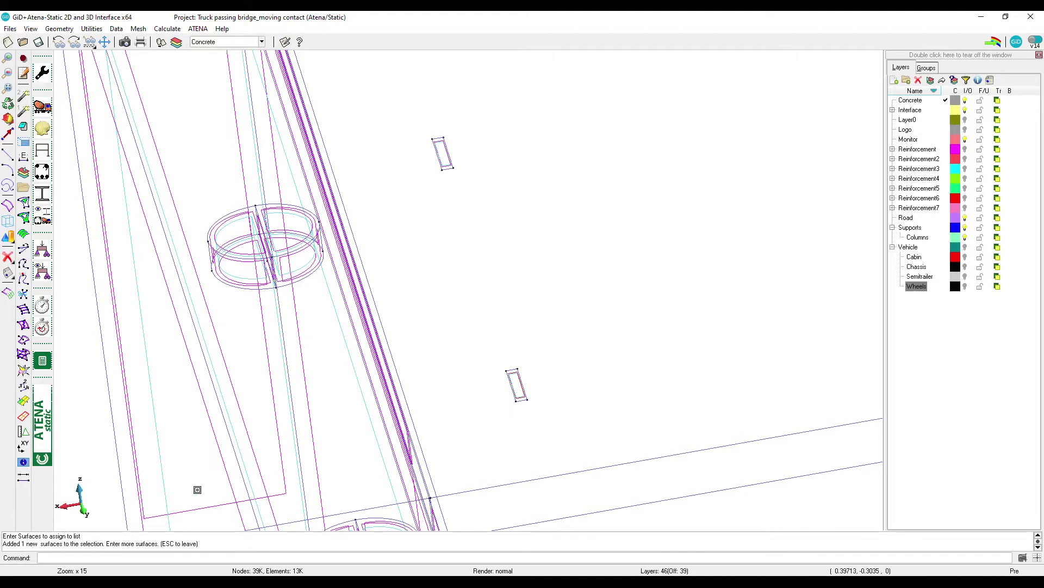
scroll(431, 395, down, 1)
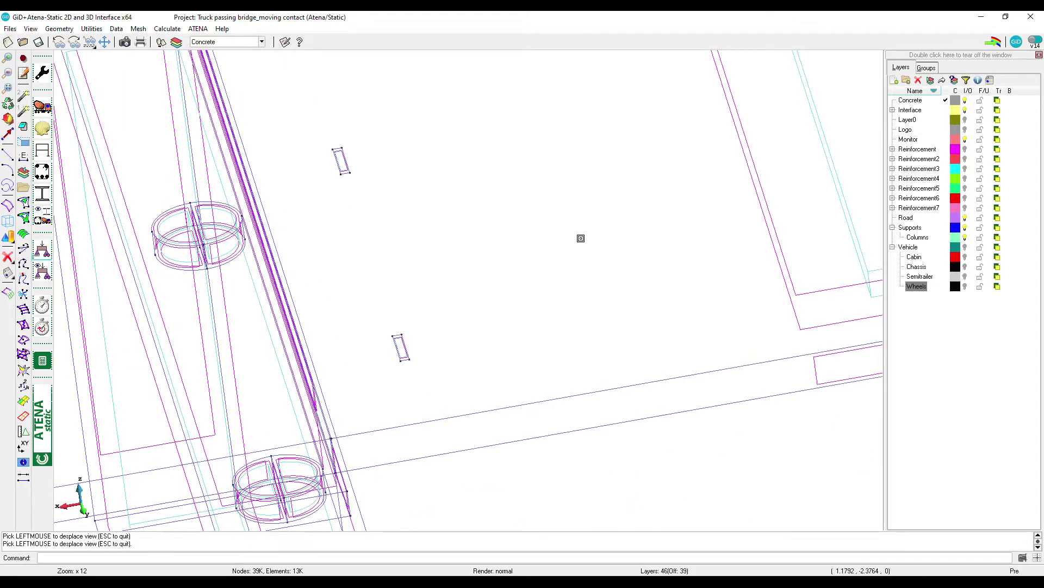
key(Escape)
click(254, 93)
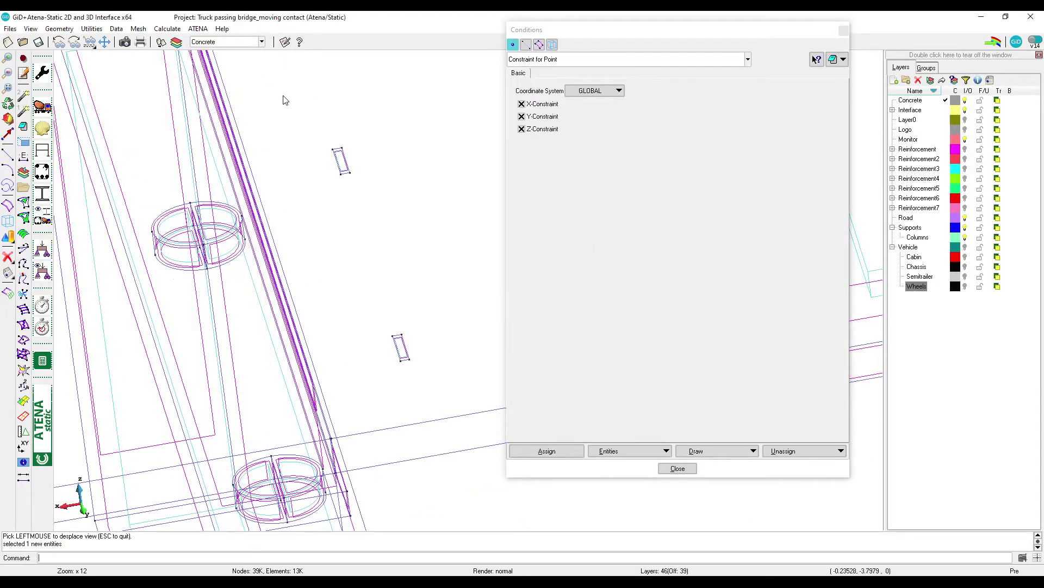
Display the Fixed Contact for Surface conditions in colours on the model, inspect the bridge deck and wheel pads, and close the conditions.
click(553, 60)
click(554, 60)
scroll(575, 109, down, 5)
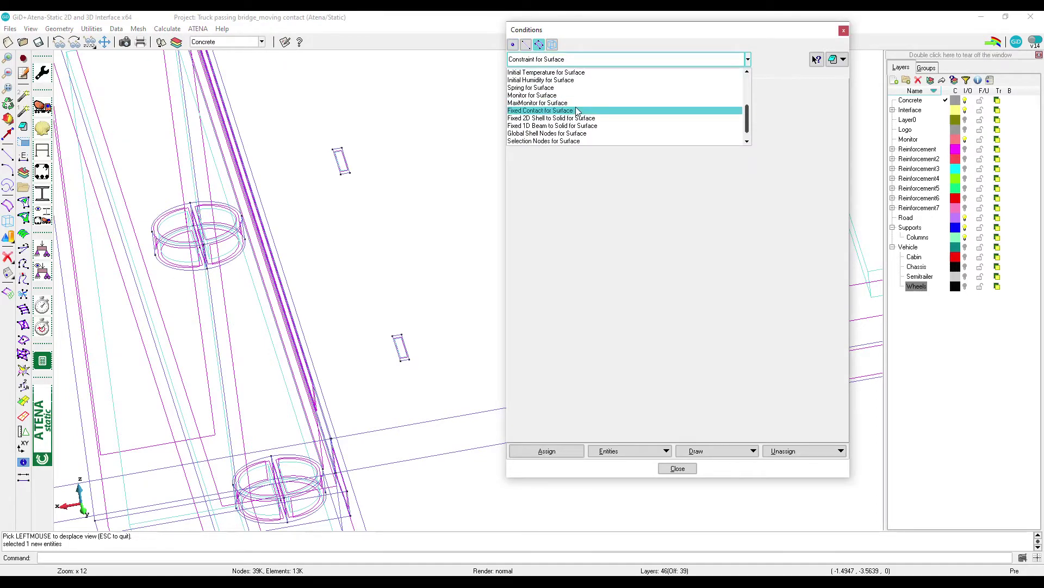
click(576, 110)
click(723, 452)
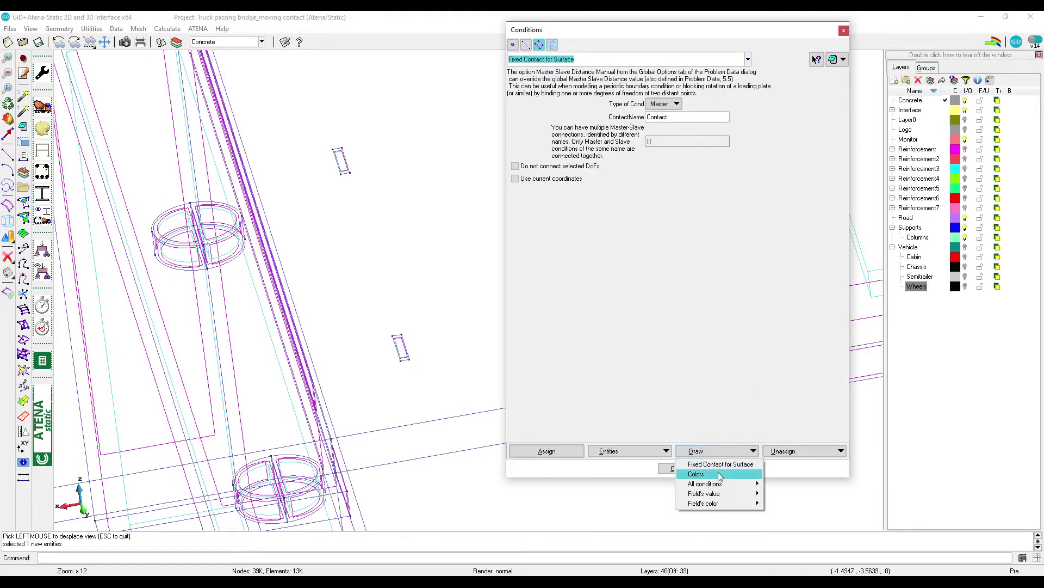
click(720, 474)
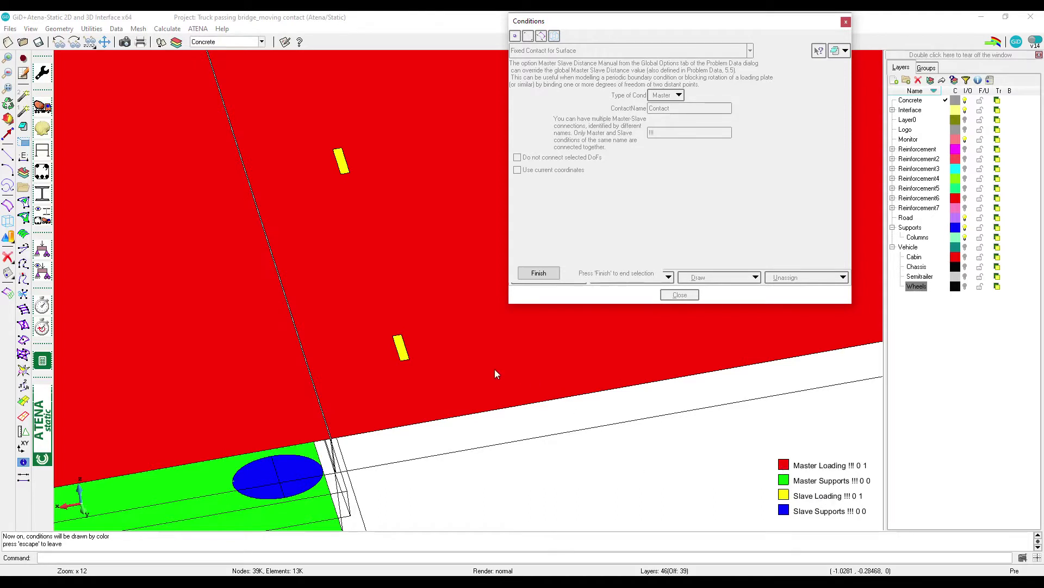
scroll(292, 379, down, 5)
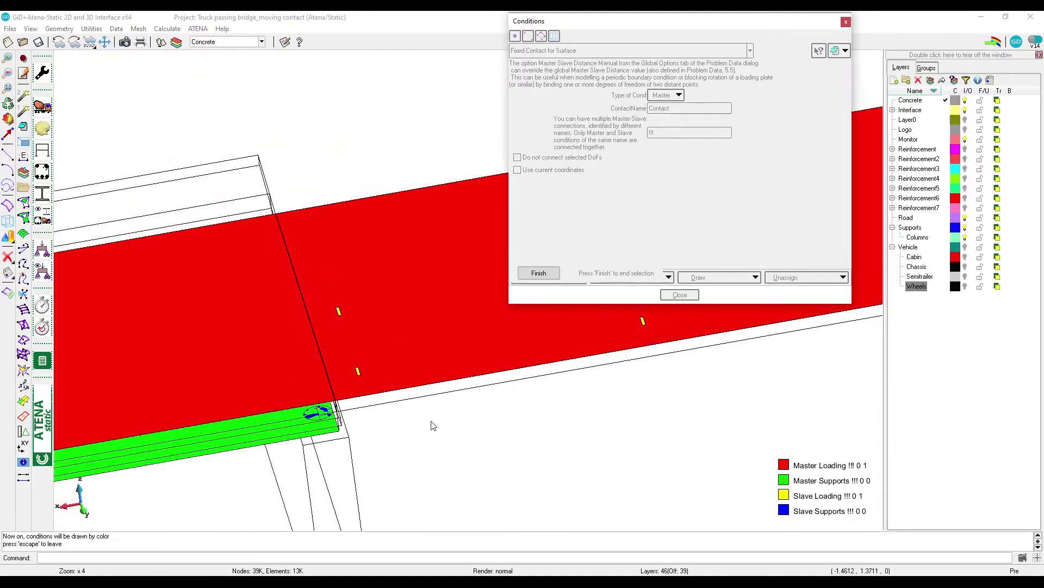
scroll(432, 424, down, 2)
key(Escape)
click(681, 296)
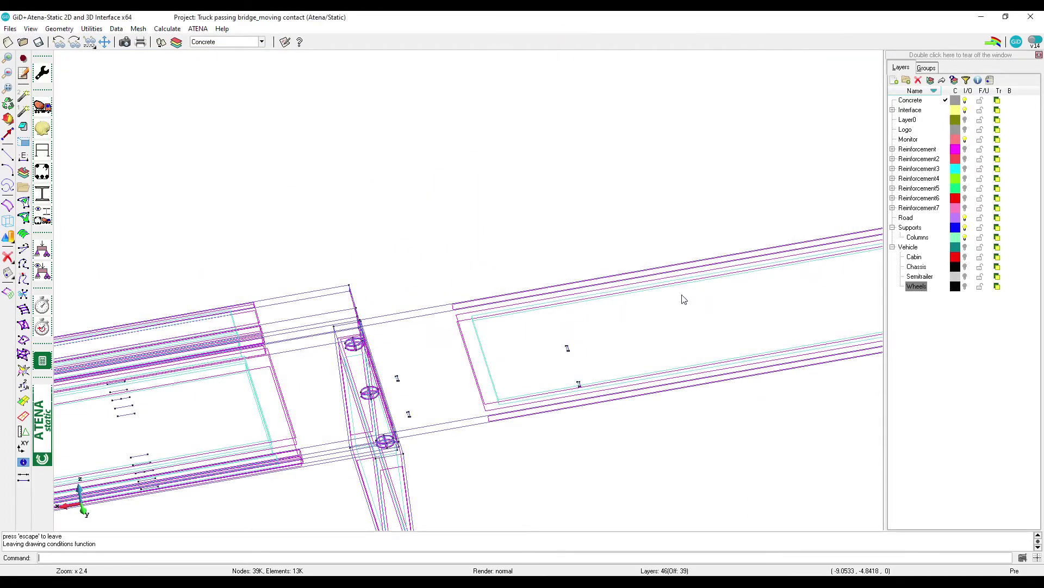
Open the Interface material definitions and choose the Moving interface material.
click(43, 107)
click(518, 147)
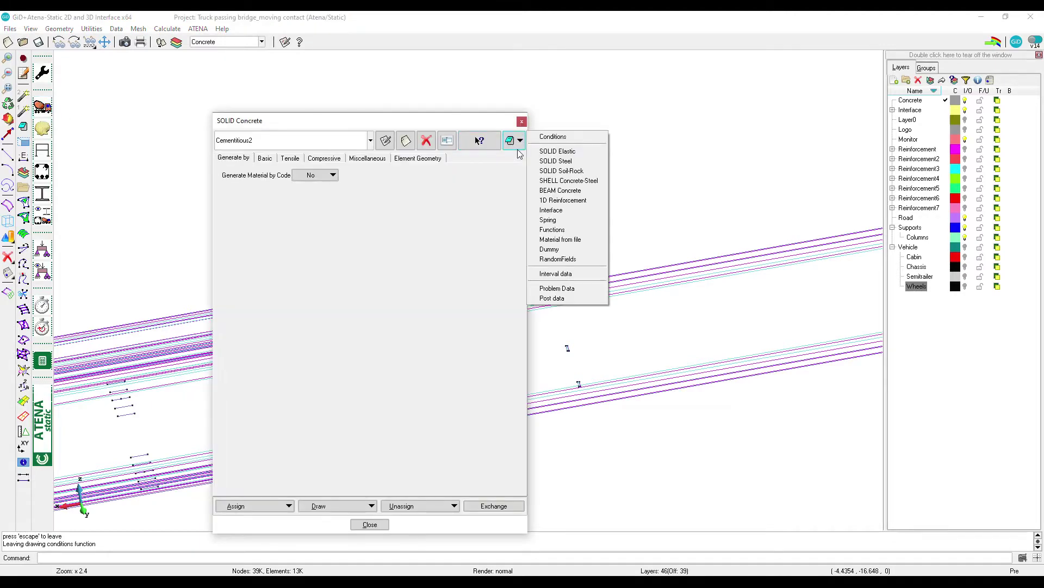
click(563, 212)
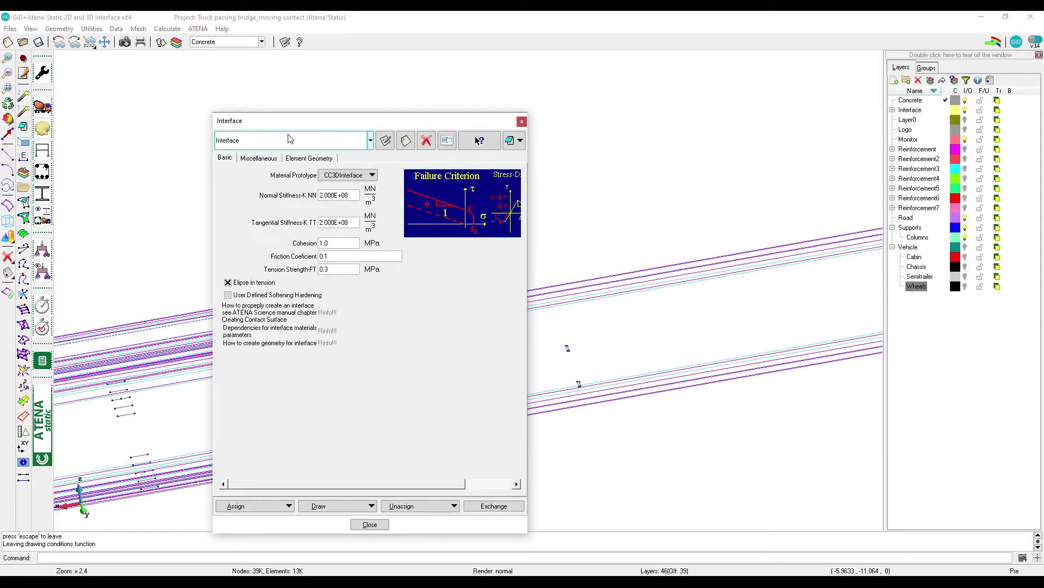
click(258, 140)
click(239, 161)
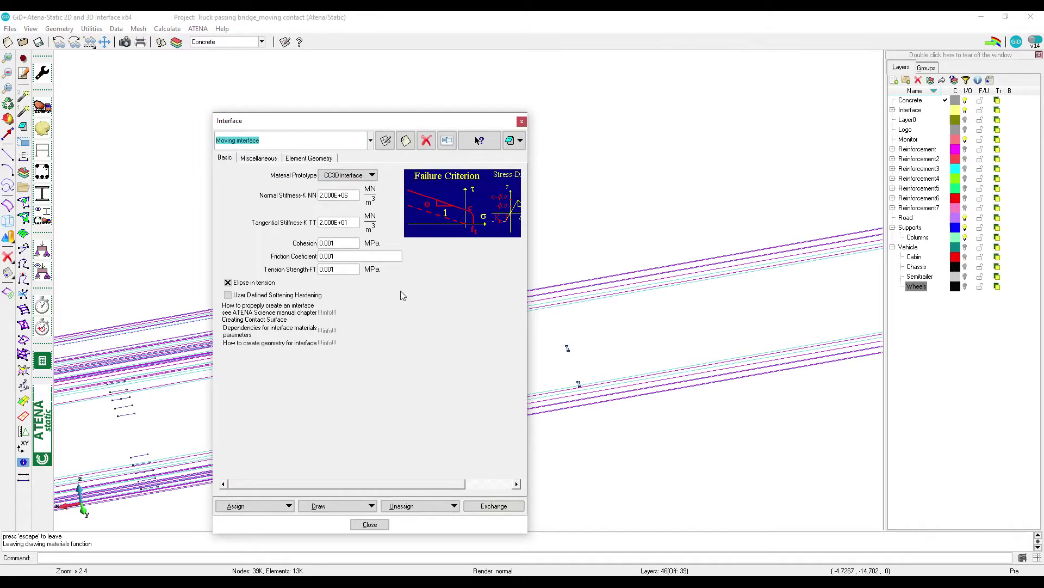
Draw the Moving interface material assignment on the model, inspect the wheel contact pads, and finish the display.
click(340, 510)
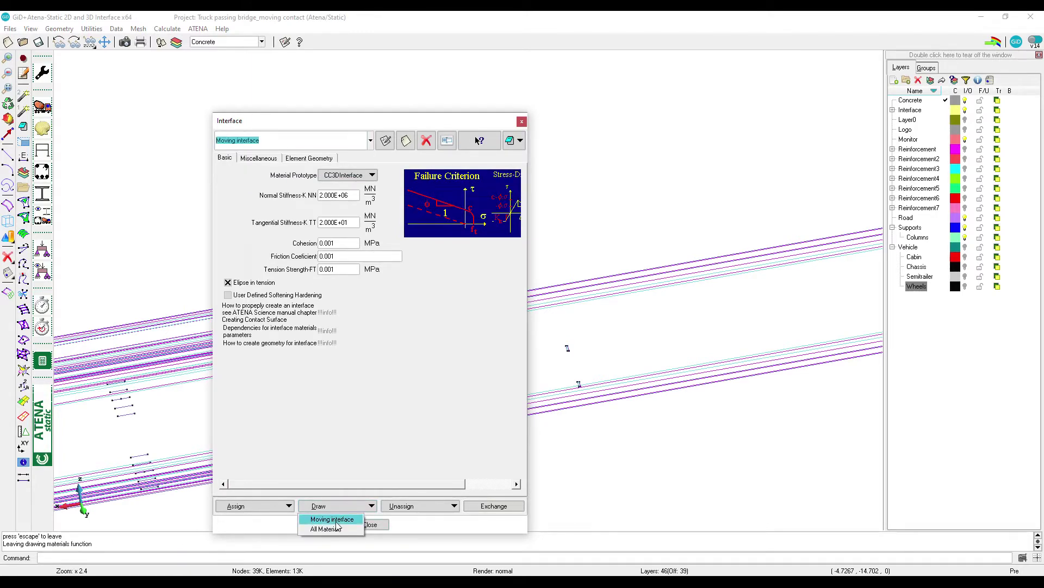
click(331, 520)
scroll(573, 367, up, 3)
scroll(601, 396, up, 3)
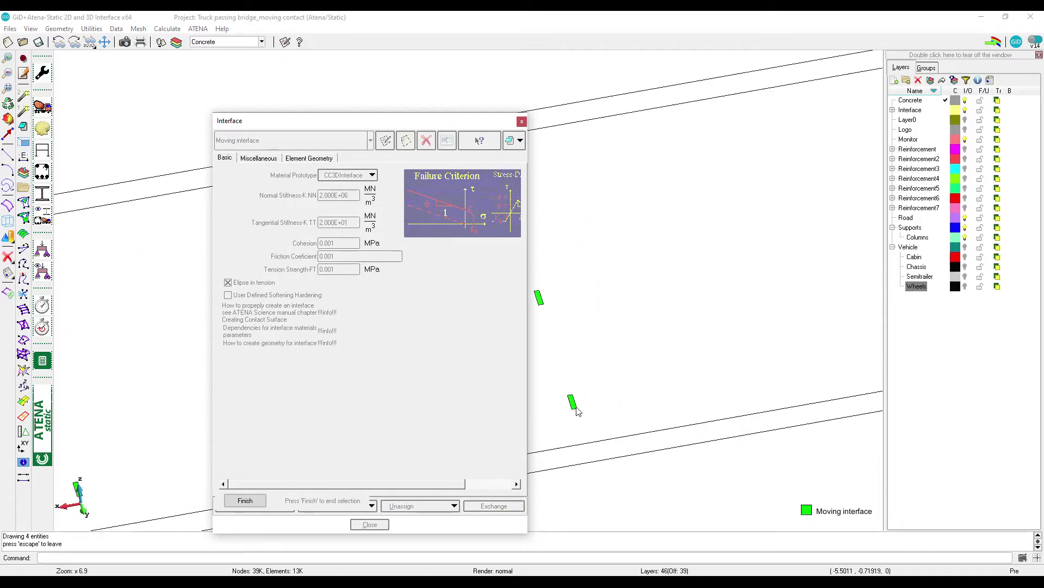
click(245, 500)
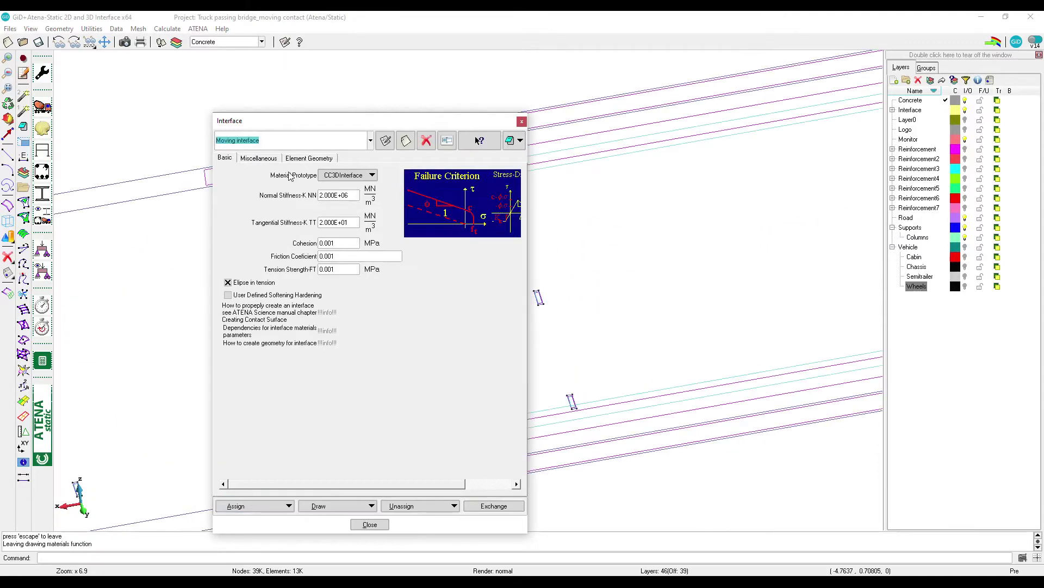
Choose the Interface material and examine its basic normal and tangential stiffness parameters.
click(161, 94)
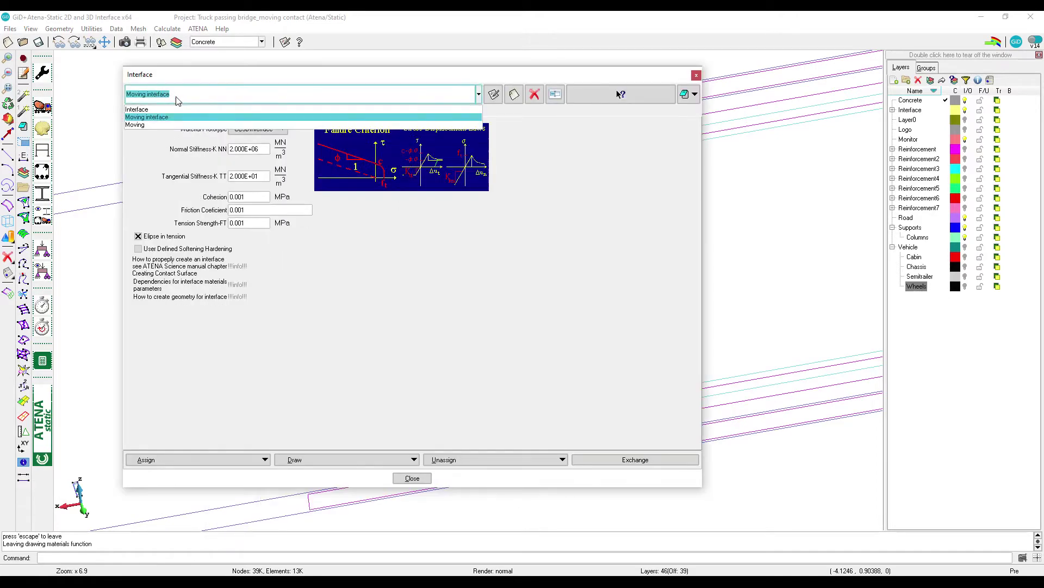
click(168, 110)
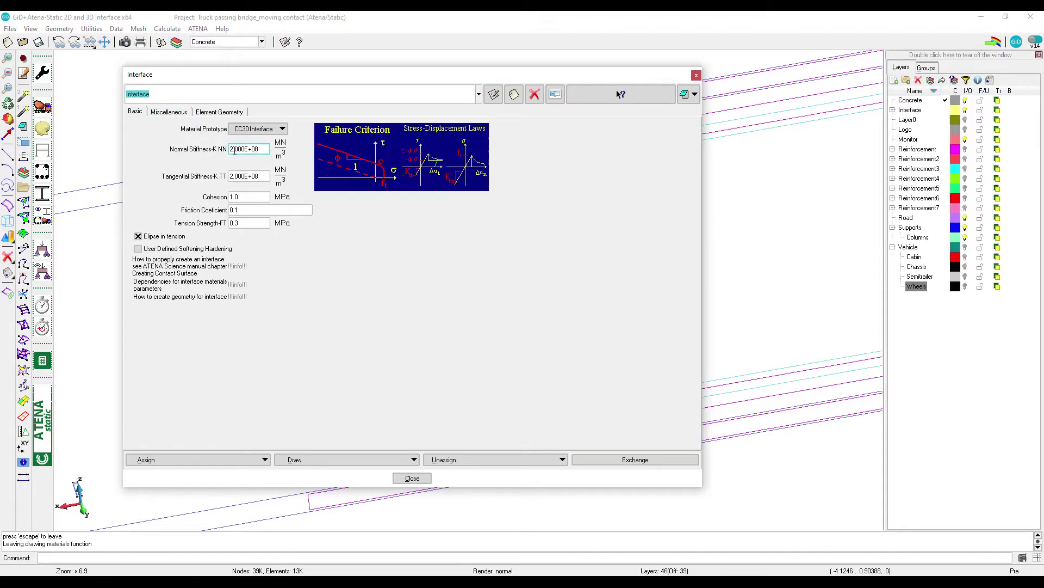
mouse_move(264, 177)
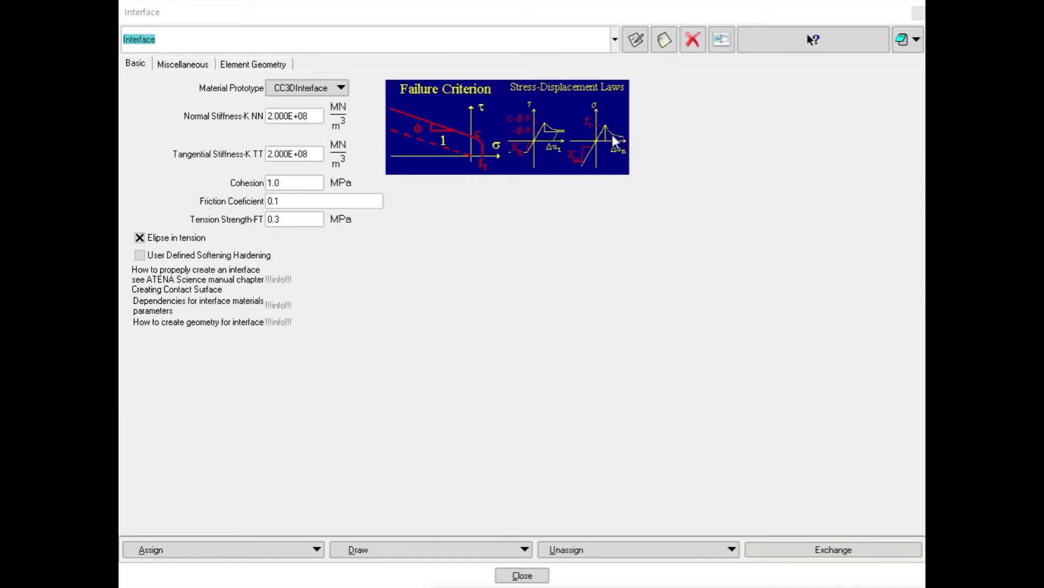
Enable User Defined Softening Hardening for the Interface material and review its softening functions and minimum stiffness settings.
click(193, 255)
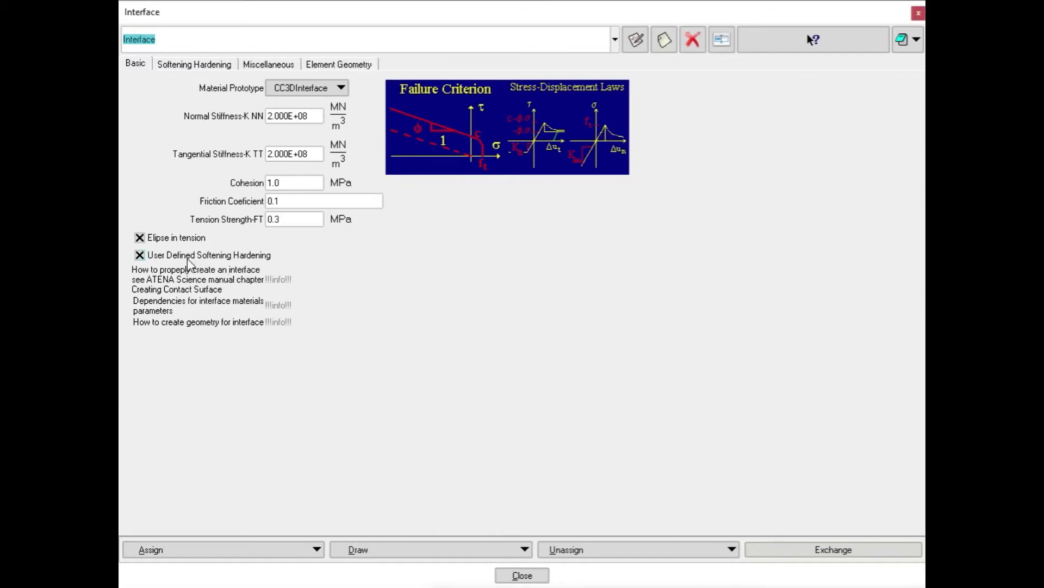
click(196, 66)
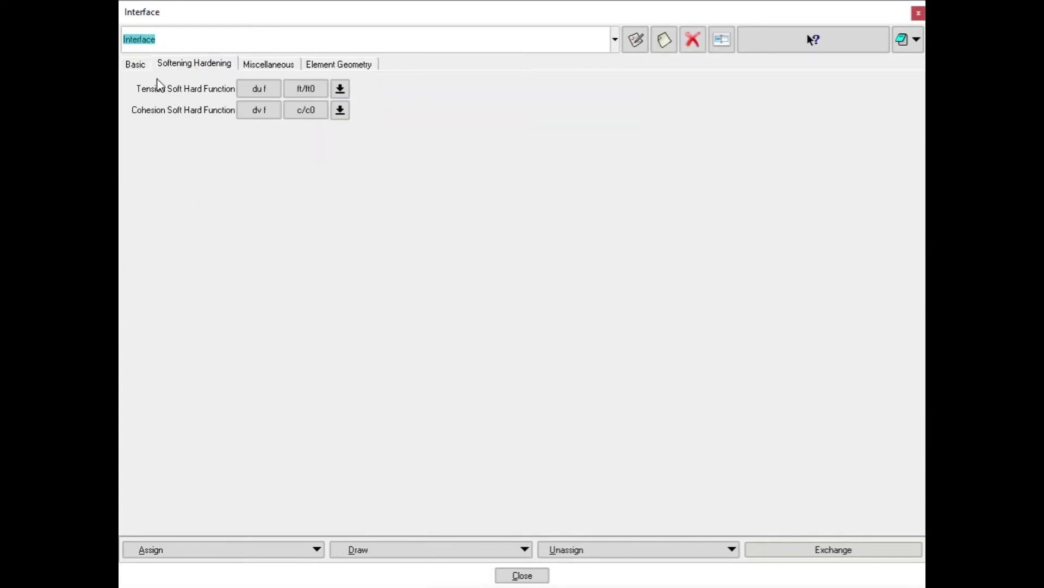
click(266, 66)
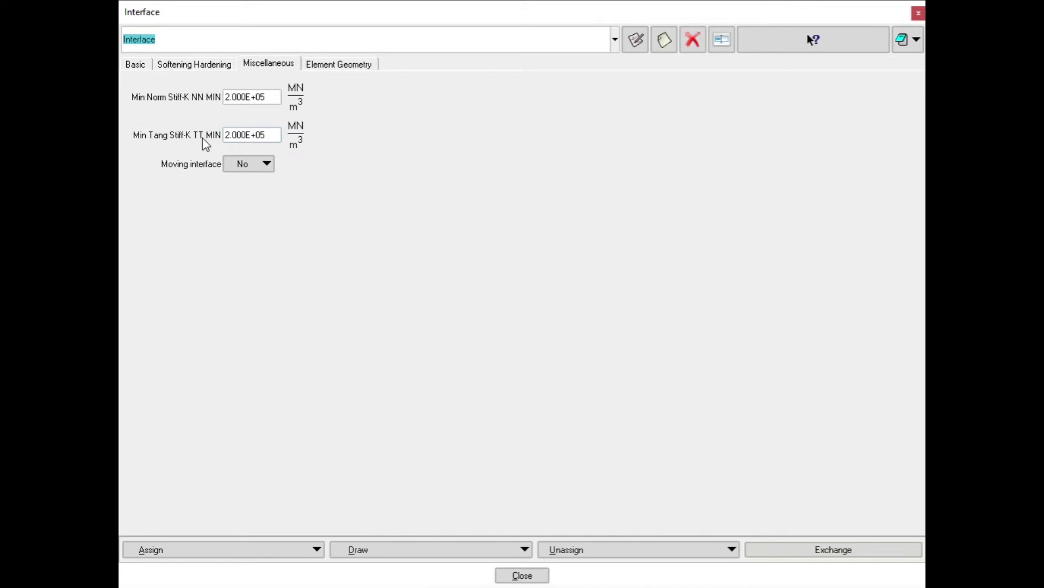
mouse_move(203, 139)
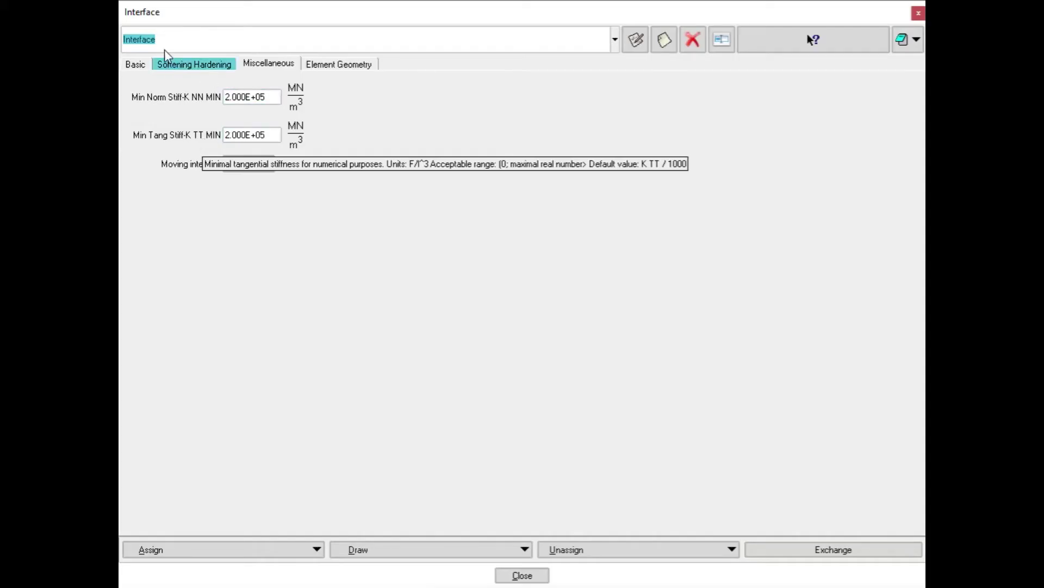
Switch to the Moving interface material without saving the changes and examine its cohesion, friction coefficient and tension strength.
click(201, 41)
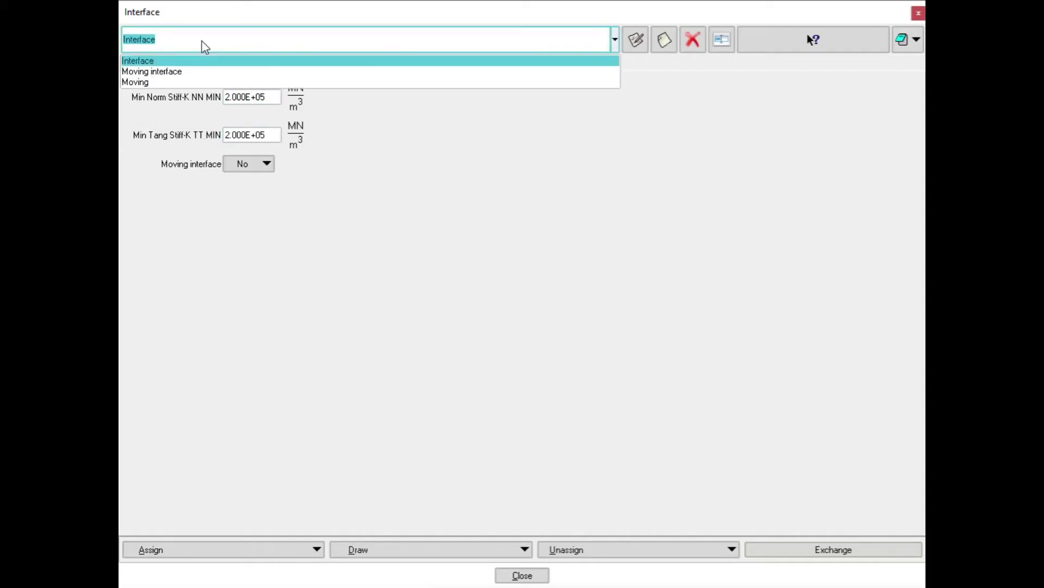
click(192, 73)
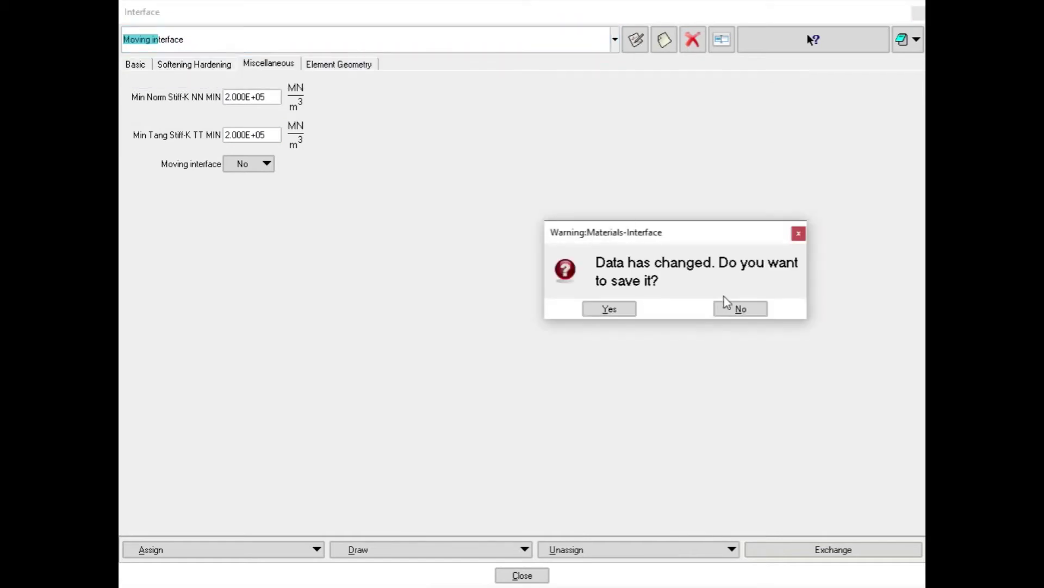
click(739, 310)
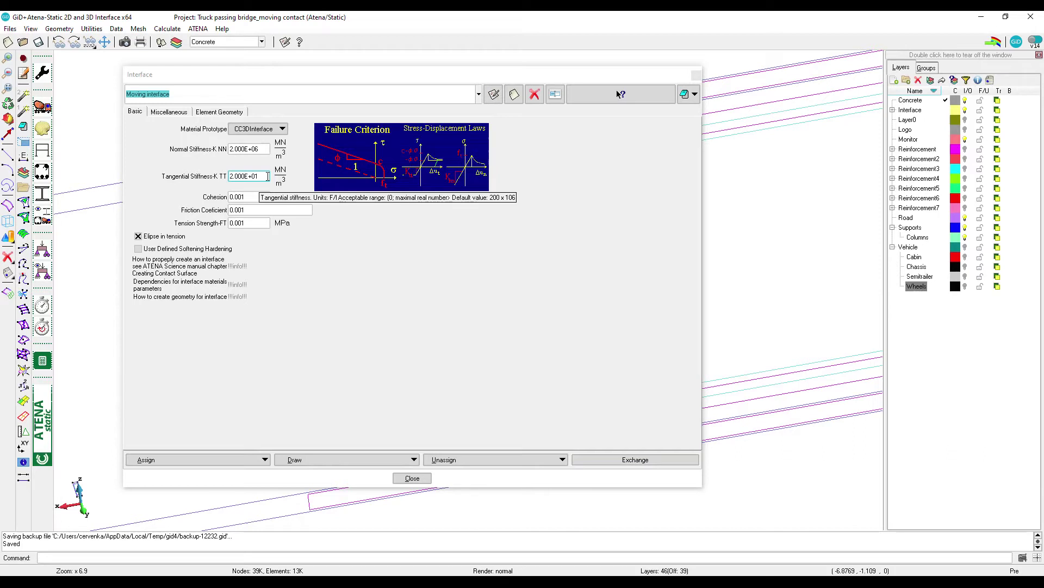
click(258, 198)
click(258, 211)
click(255, 224)
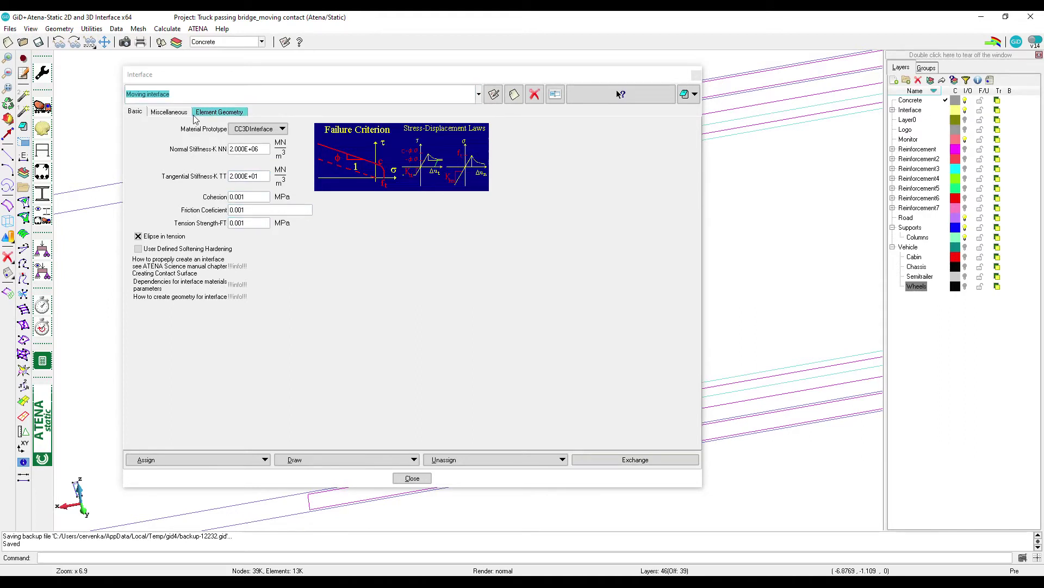
Review the minimum stiffness values of the Moving interface material, keep its moving interface option at Top, and close the material.
click(177, 115)
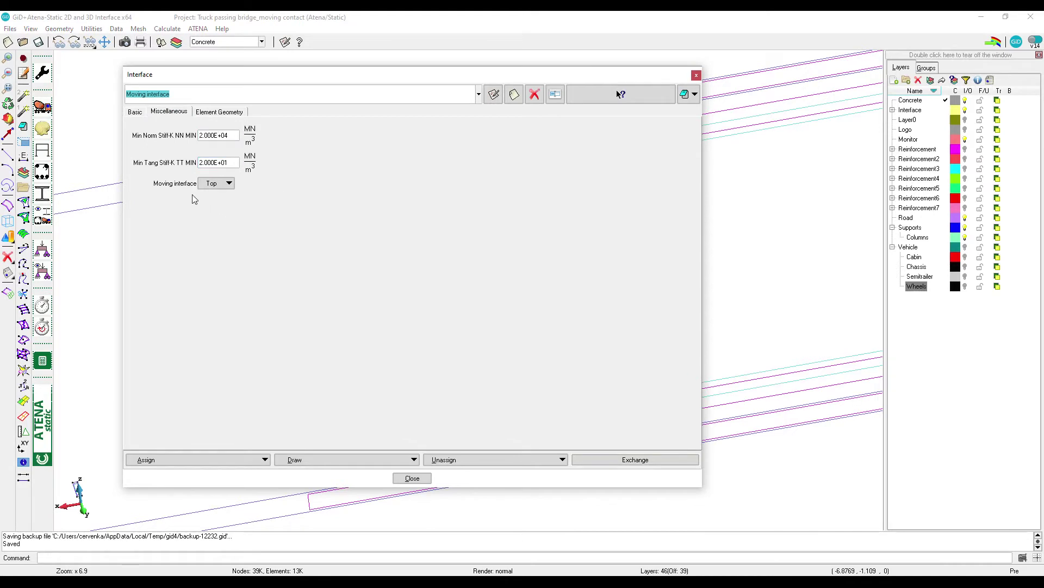
click(219, 187)
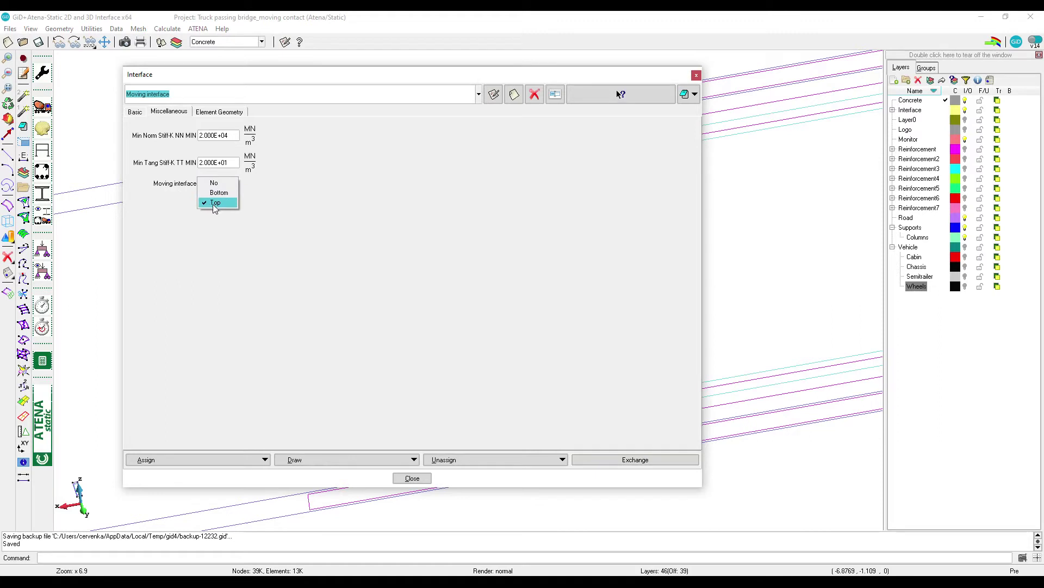
click(214, 206)
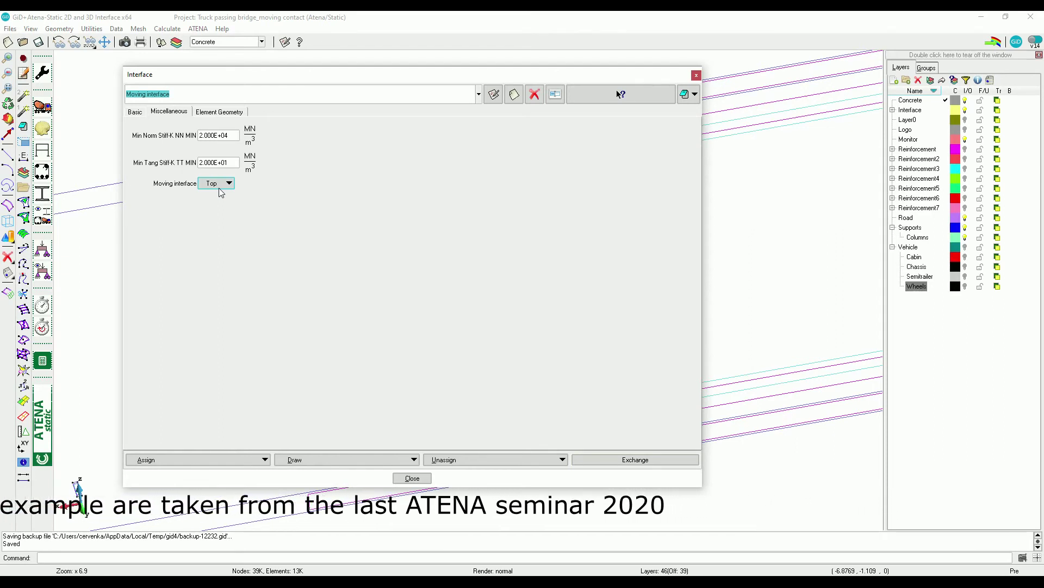
click(412, 478)
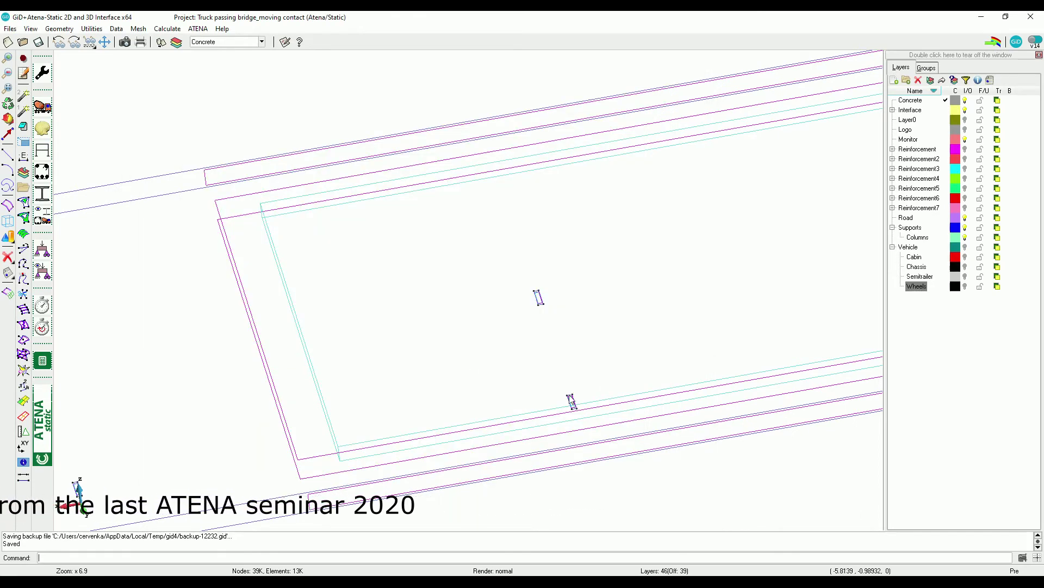
Display the mesh around the wheel contact pads and draw the Fixed Contact for Surface conditions by colour.
click(8, 293)
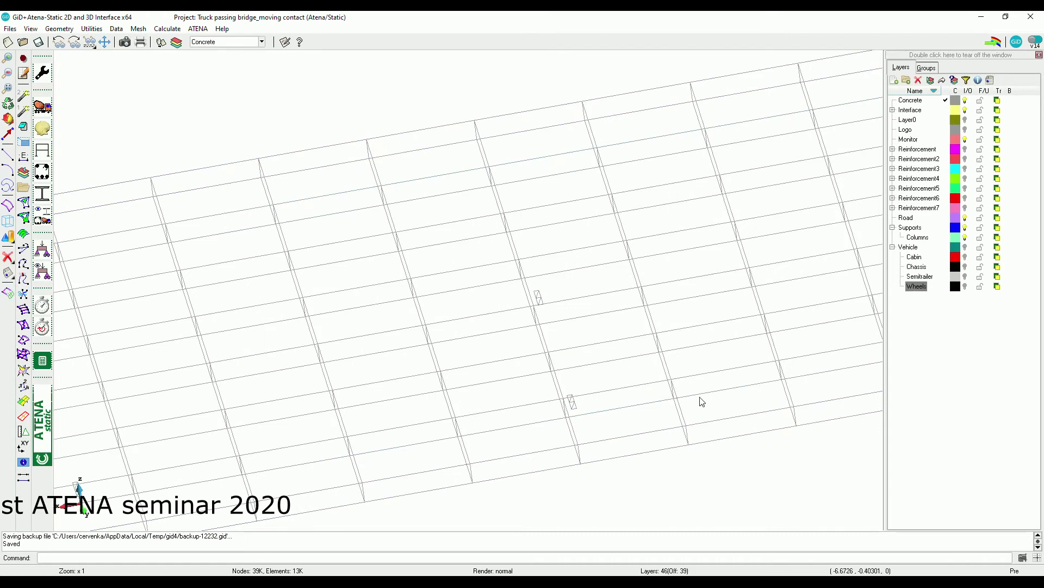
scroll(474, 352, up, 5)
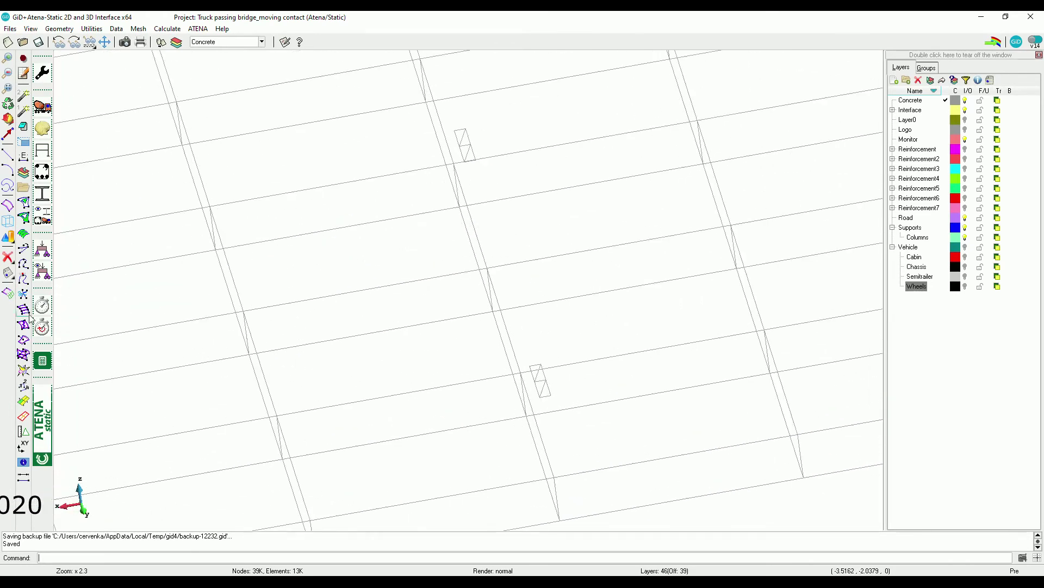
key(ctrl+shift+c)
click(541, 36)
click(580, 55)
scroll(574, 108, down, 2)
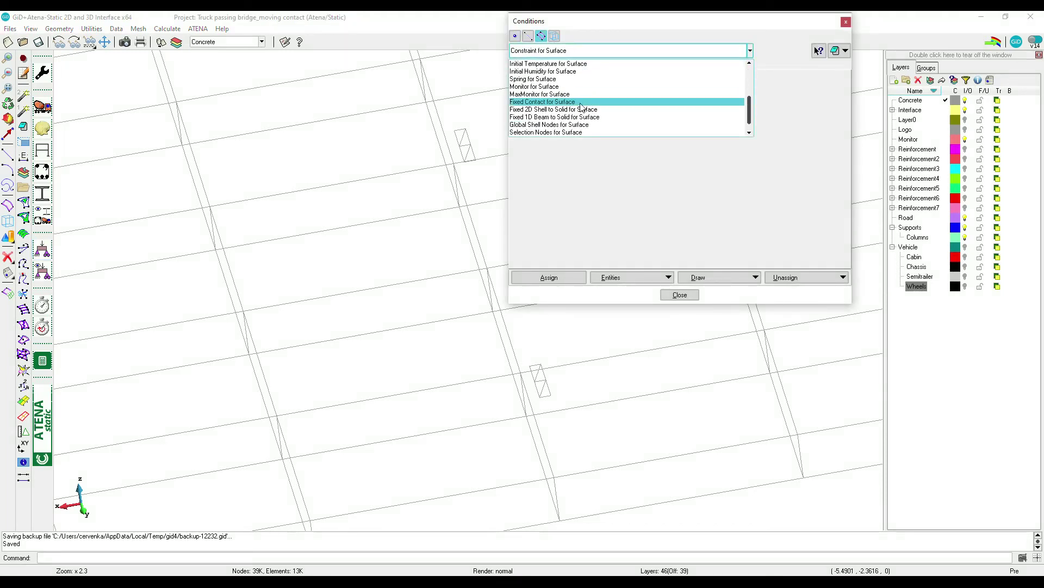
click(570, 101)
click(699, 276)
click(726, 301)
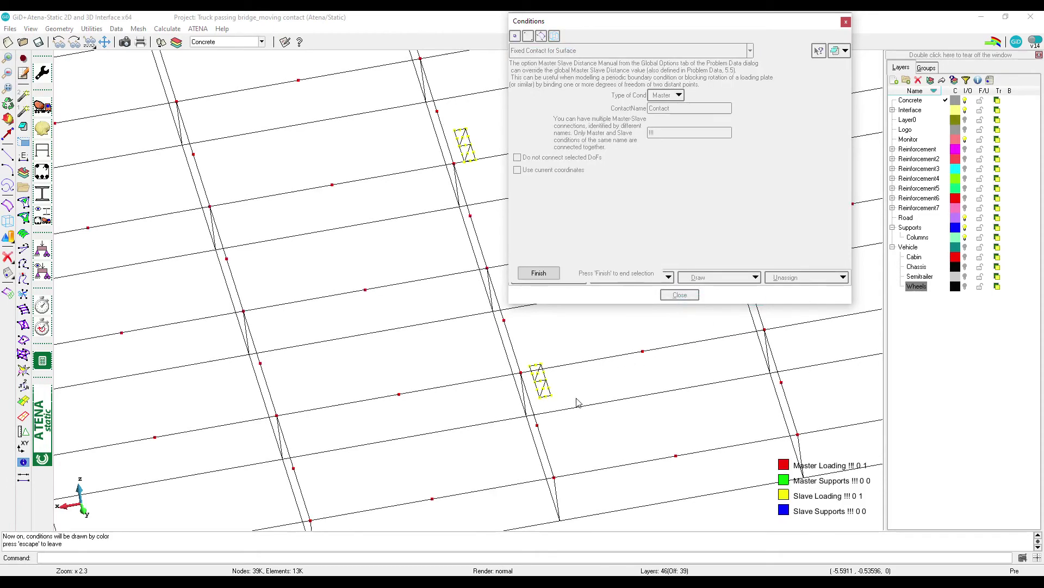
Examine the slave nodes of the wheel contact pad against the deck's master nodes, then end the condition display and return to geometry.
scroll(561, 387, up, 5)
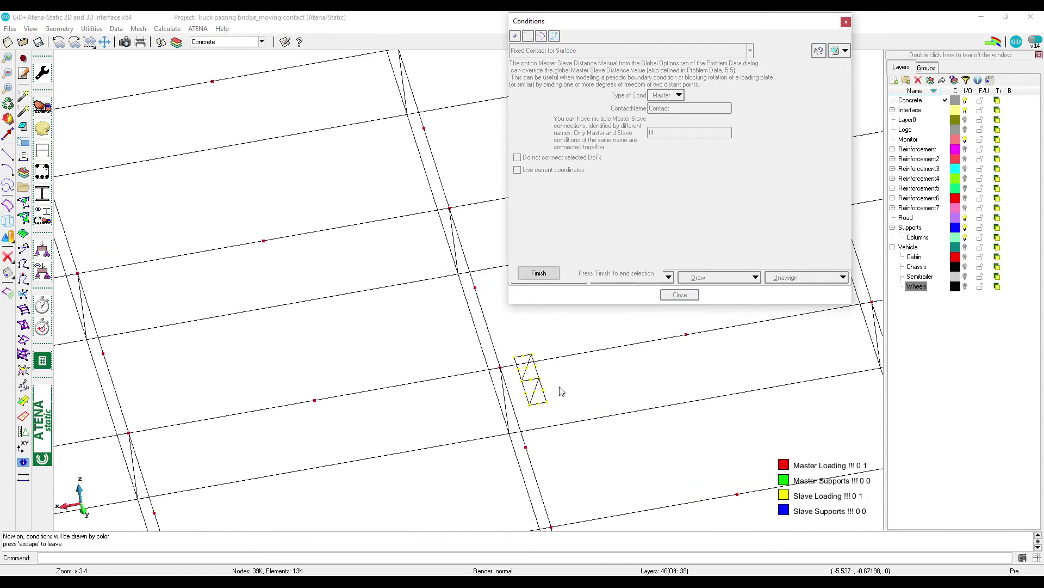
middle_drag(506, 396, 458, 376)
scroll(457, 375, up, 2)
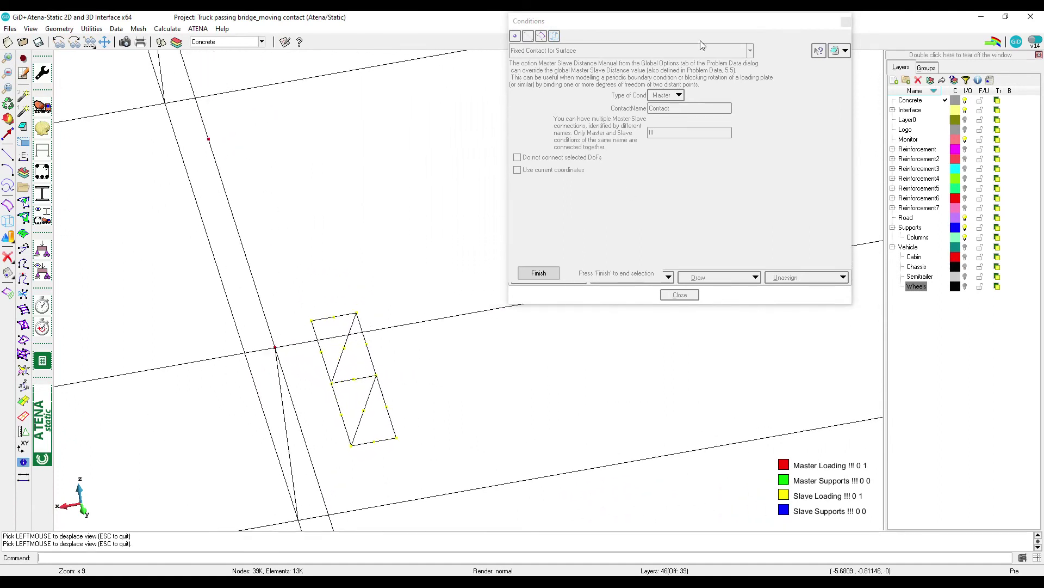
drag(714, 26, 940, 31)
middle_drag(506, 419, 660, 407)
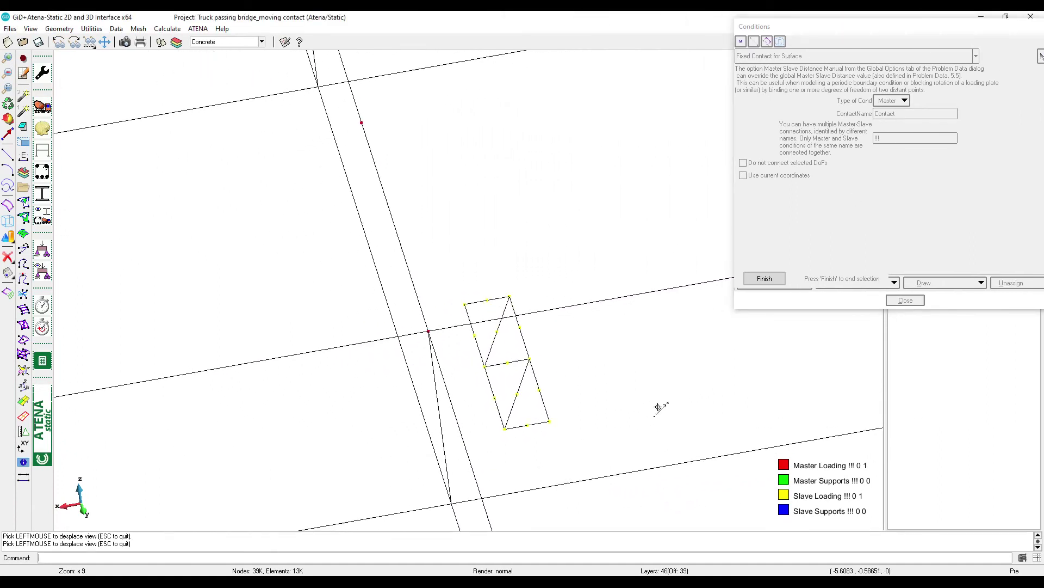
scroll(617, 387, down, 2)
scroll(442, 349, down, 1)
drag(569, 394, 474, 328)
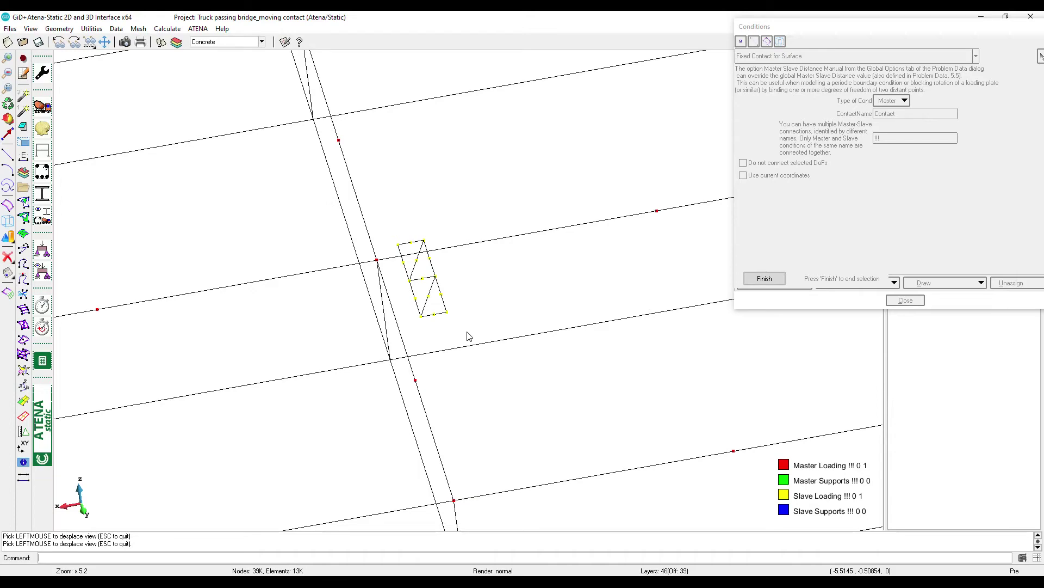
key(Escape)
scroll(585, 285, down, 10)
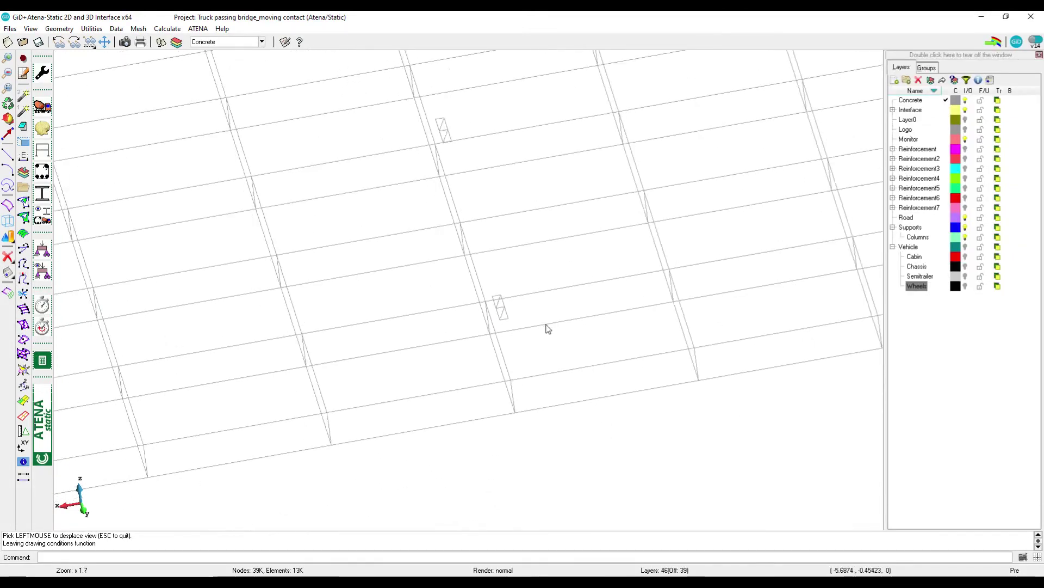
scroll(543, 390, down, 3)
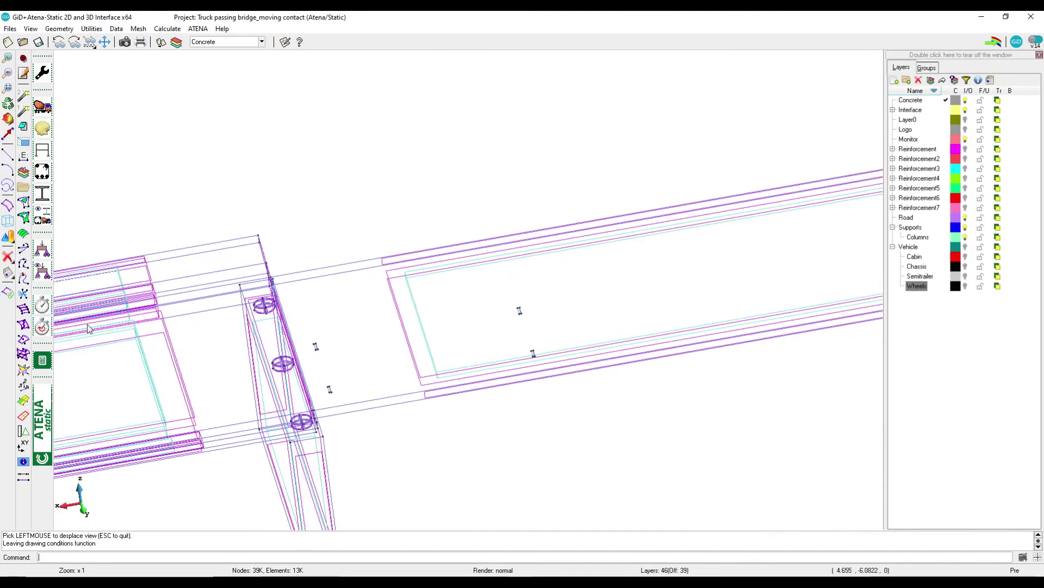
Review the basic parameters and additional load cases of interval 2 in the interval data, and accept them.
click(42, 305)
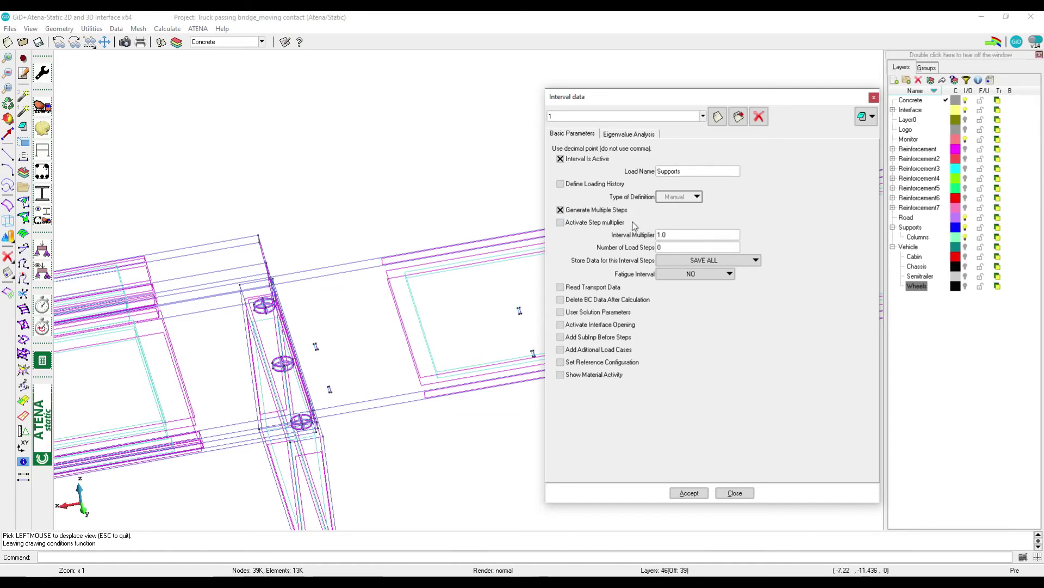
click(601, 116)
click(589, 138)
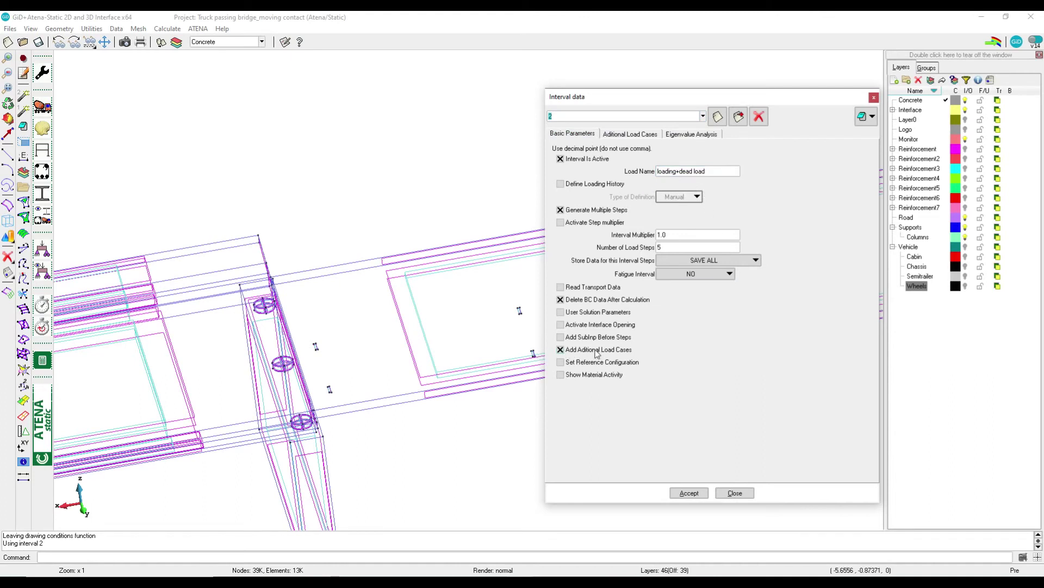
click(619, 138)
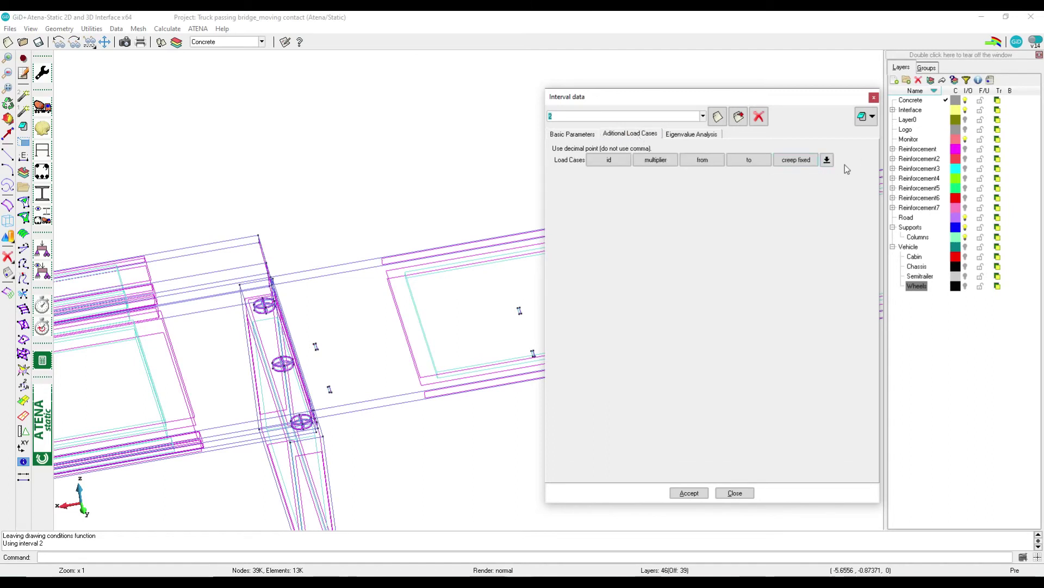
click(827, 160)
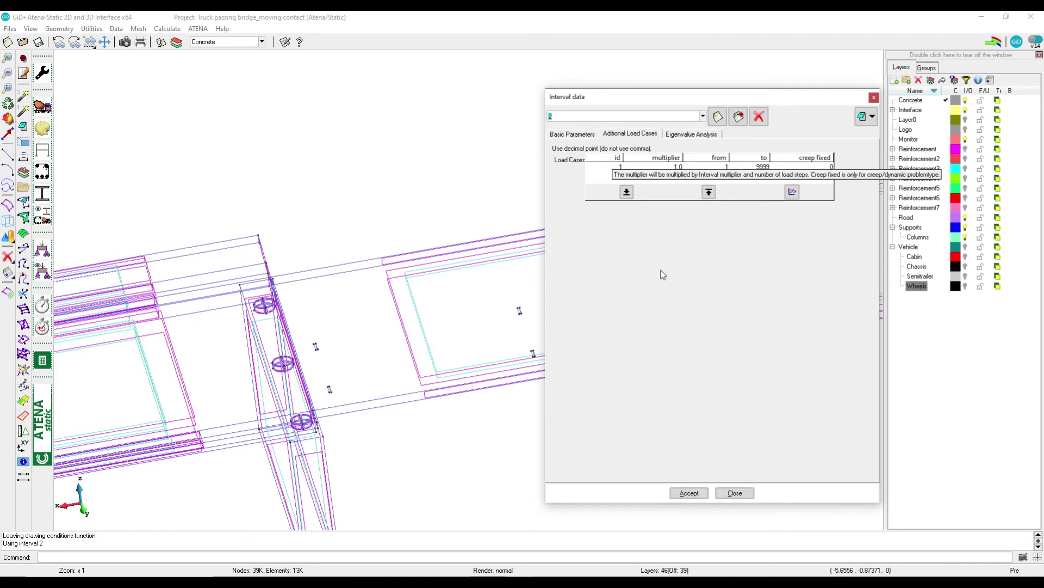
click(690, 493)
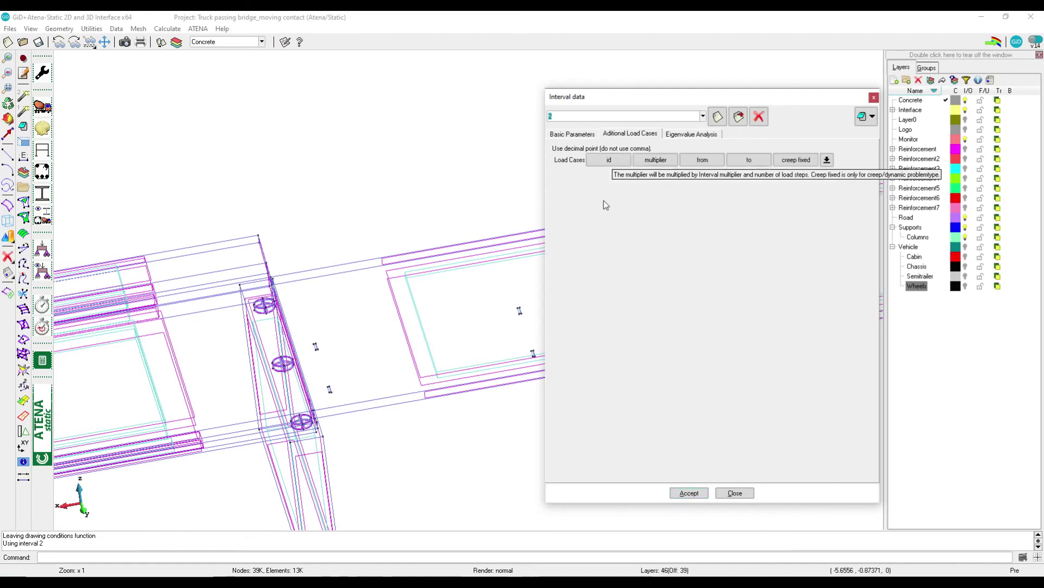
Switch to interval 3 and open its basic parameters for review.
click(577, 119)
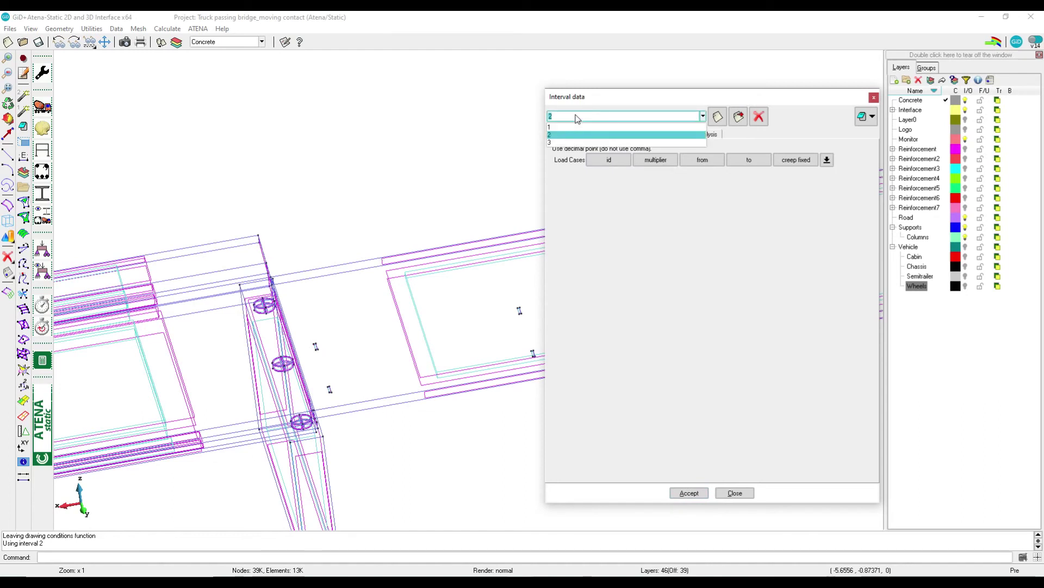
click(567, 146)
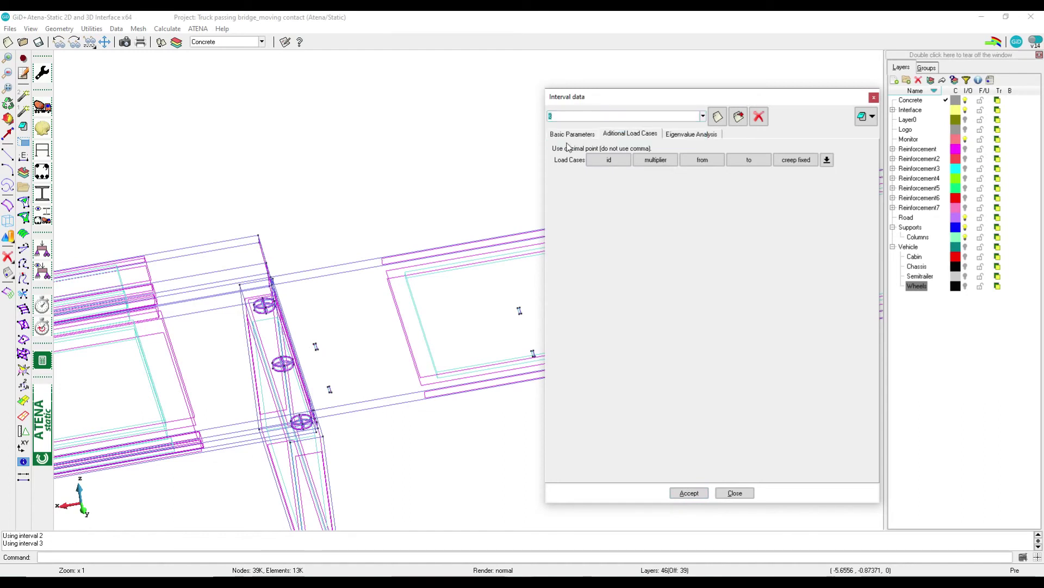
click(569, 134)
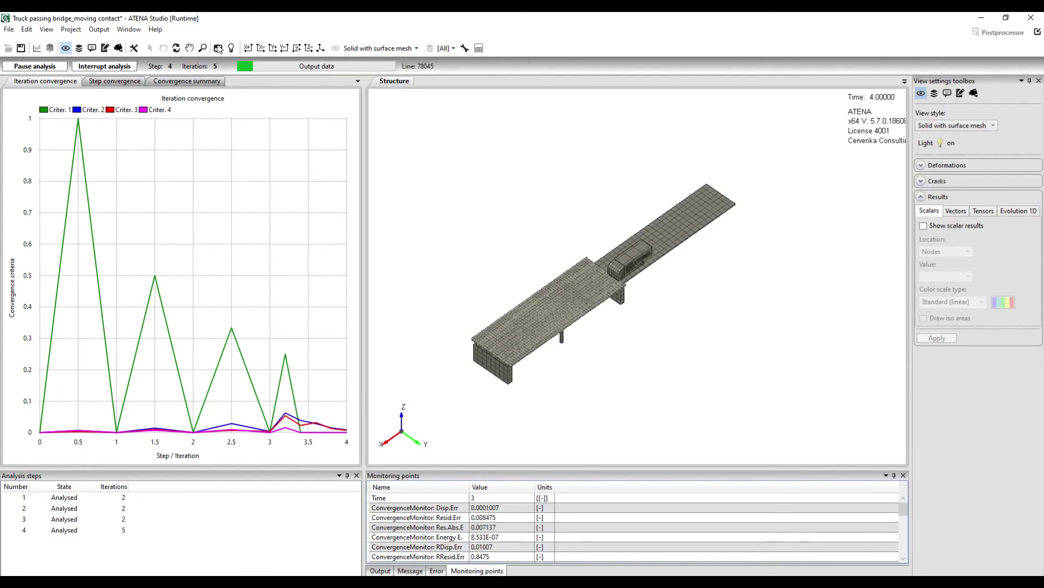
Show the input file of the running analysis in ATENA Studio and look through it to the end.
click(46, 29)
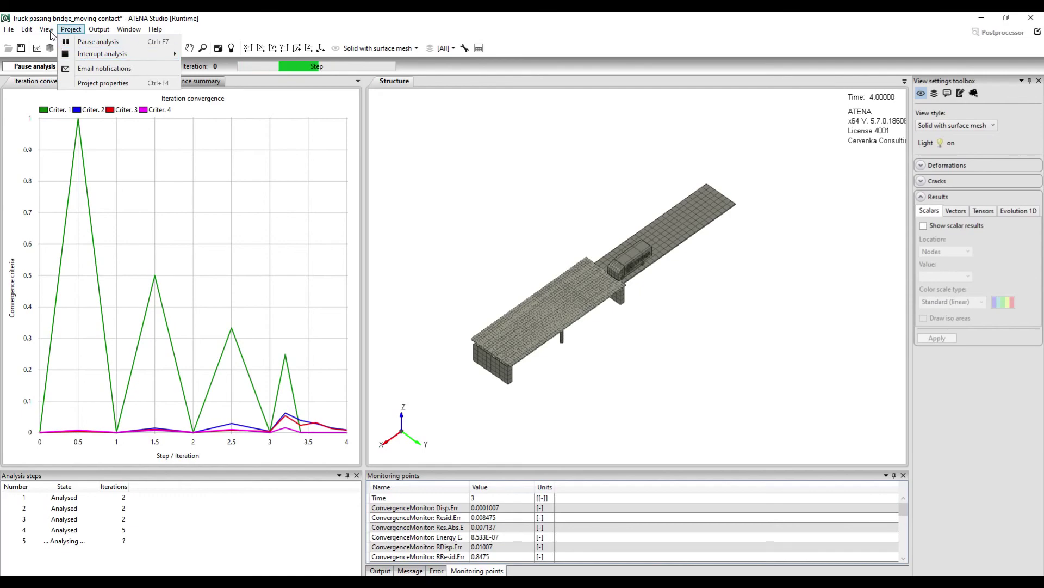
click(70, 53)
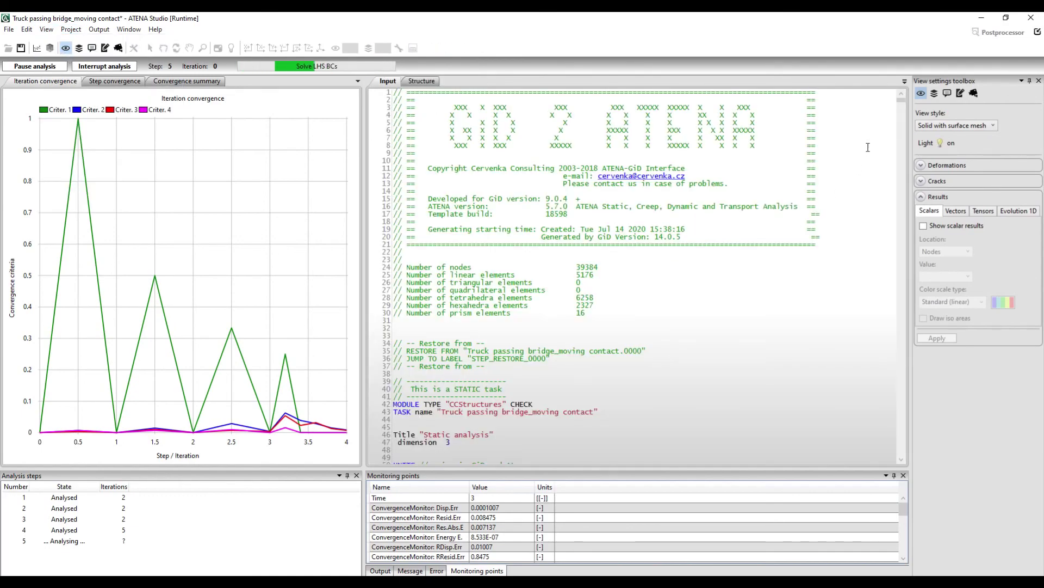
drag(901, 101, 905, 475)
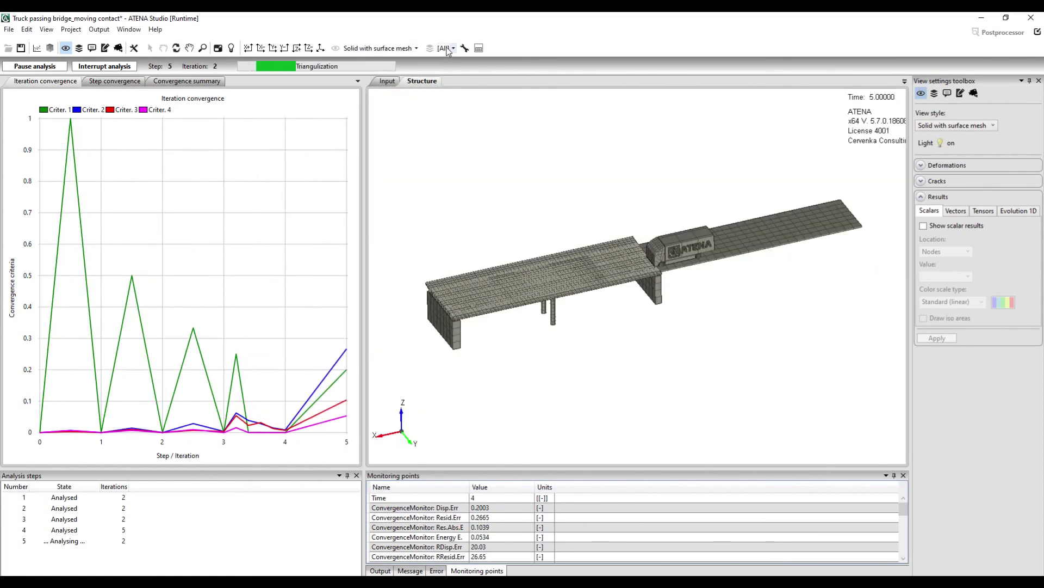
Show the cracks in elements on the 3D model of the bridge and truck.
scroll(653, 232, up, 5)
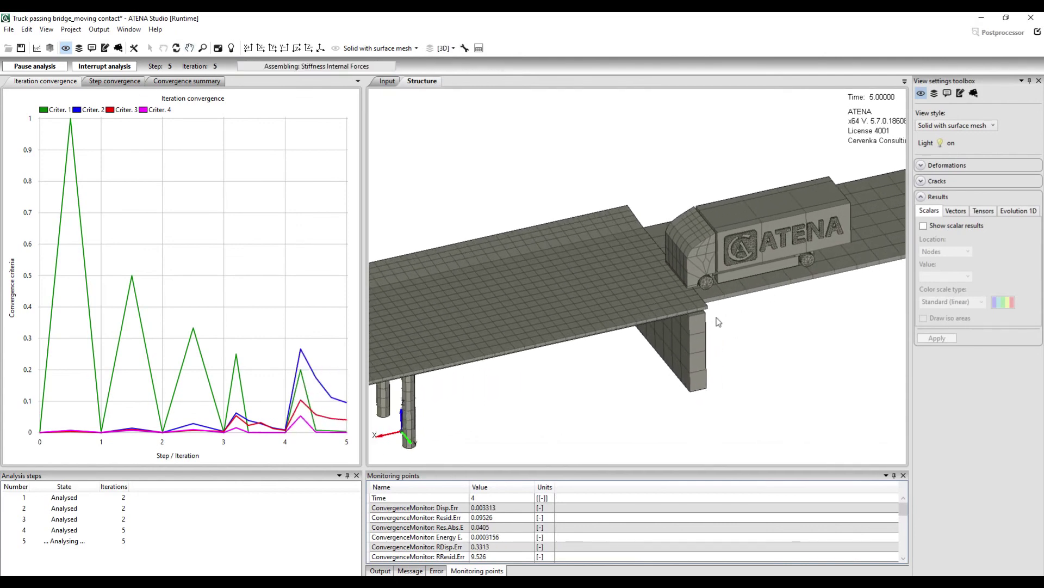
click(937, 180)
click(923, 194)
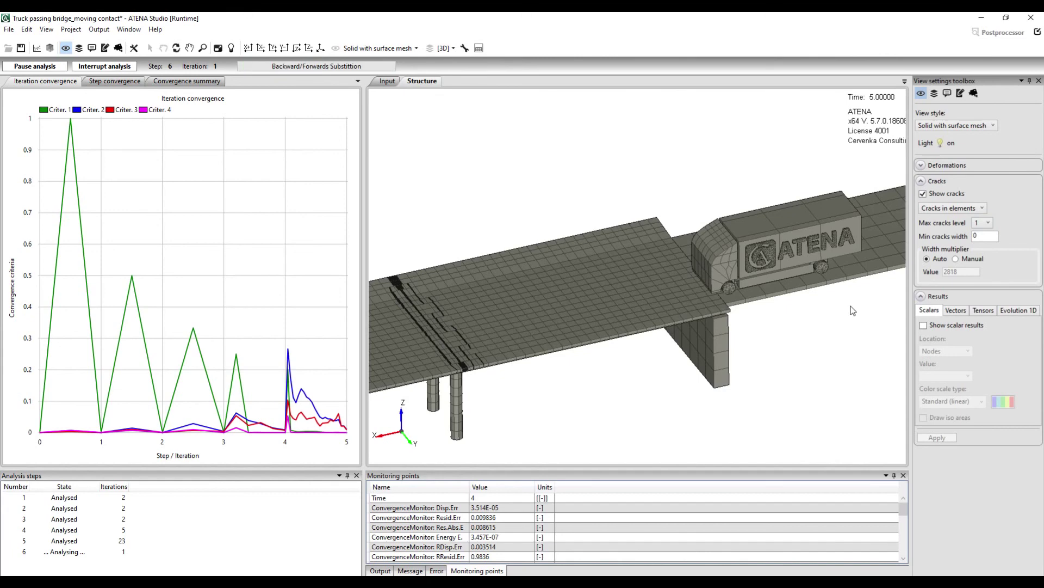
Draw the deformed model at an absolute scale of 1 and inspect the truck's front wheel where it meets the bridge deck.
click(946, 165)
click(950, 182)
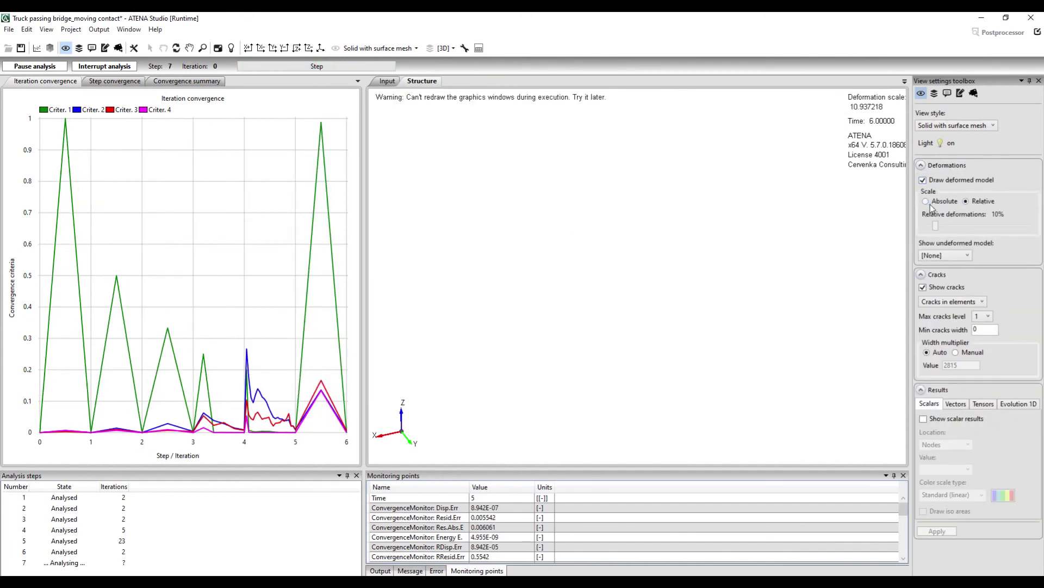
click(926, 202)
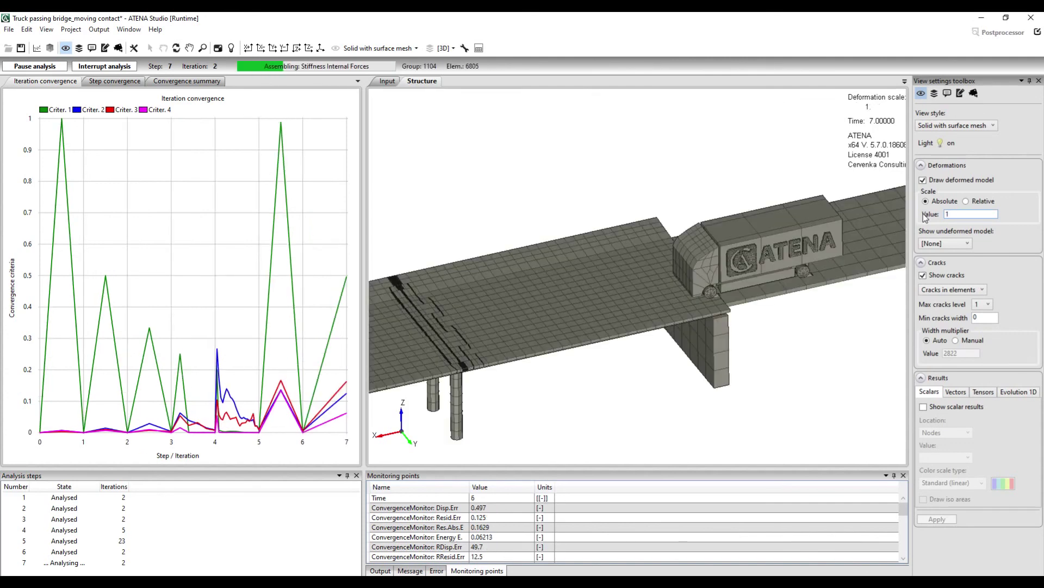
scroll(724, 290, up, 3)
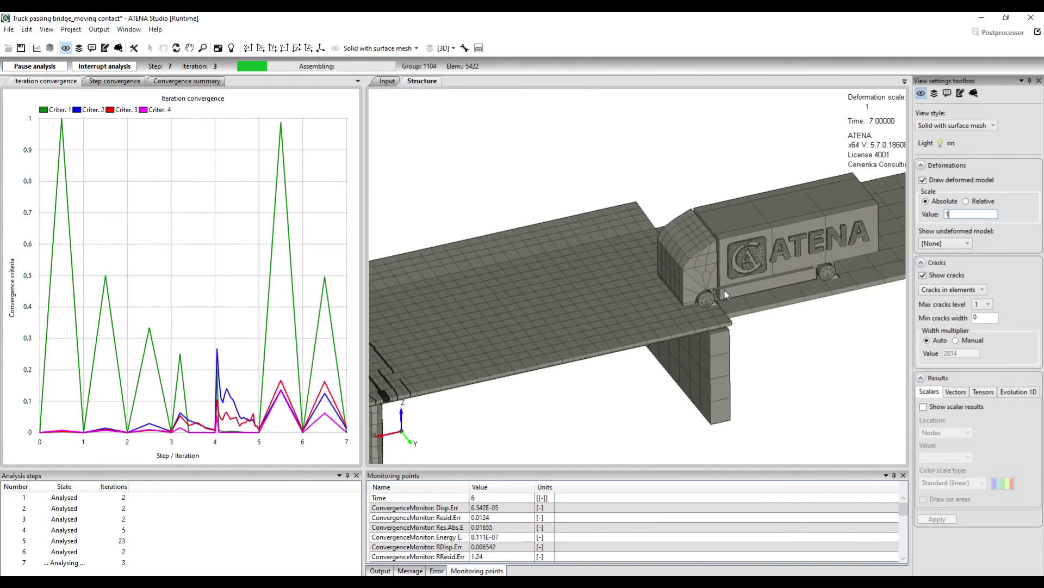
scroll(724, 294, up, 2)
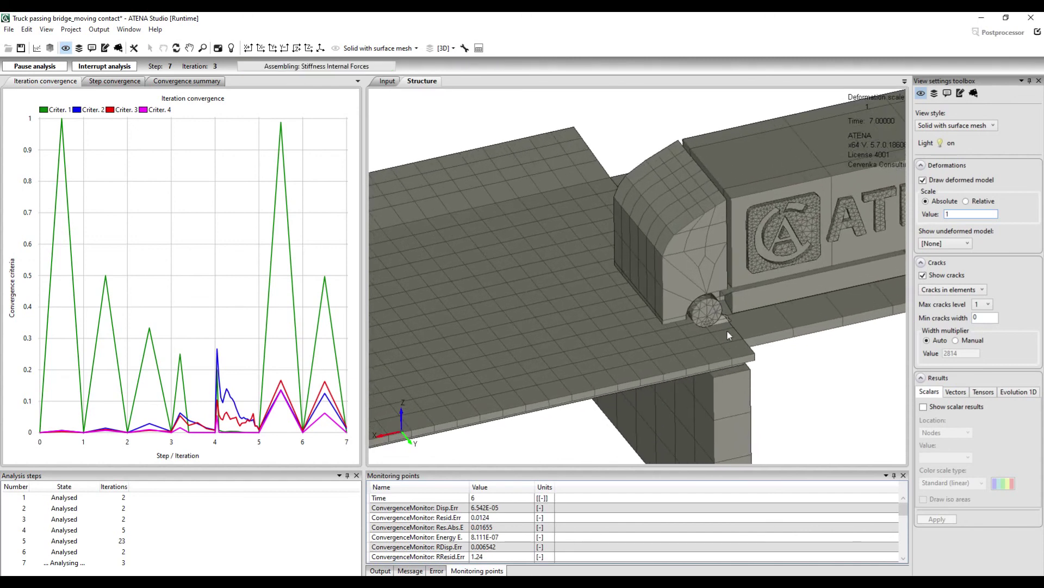
scroll(727, 331, up, 3)
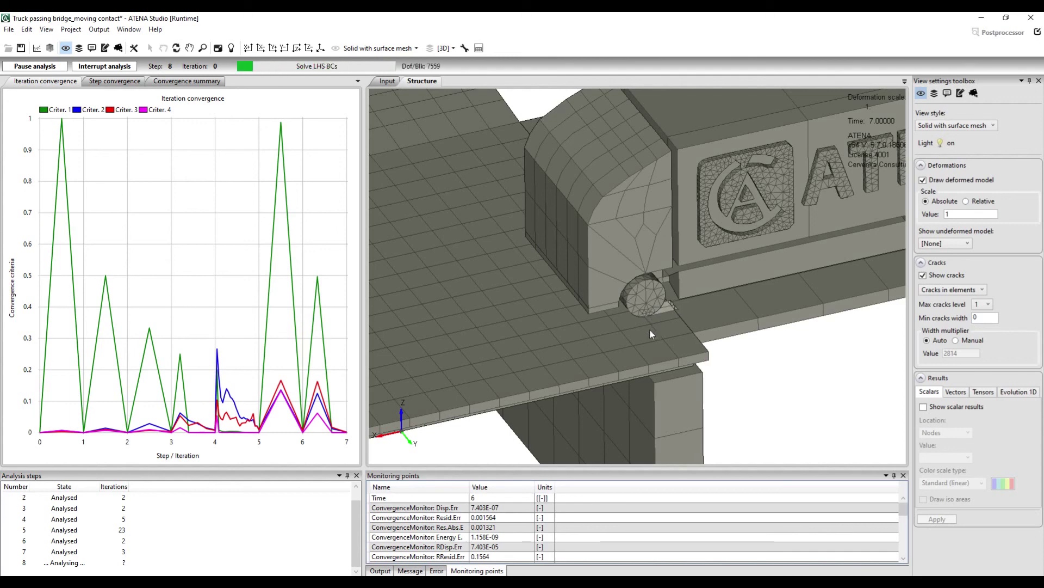
scroll(649, 328, down, 5)
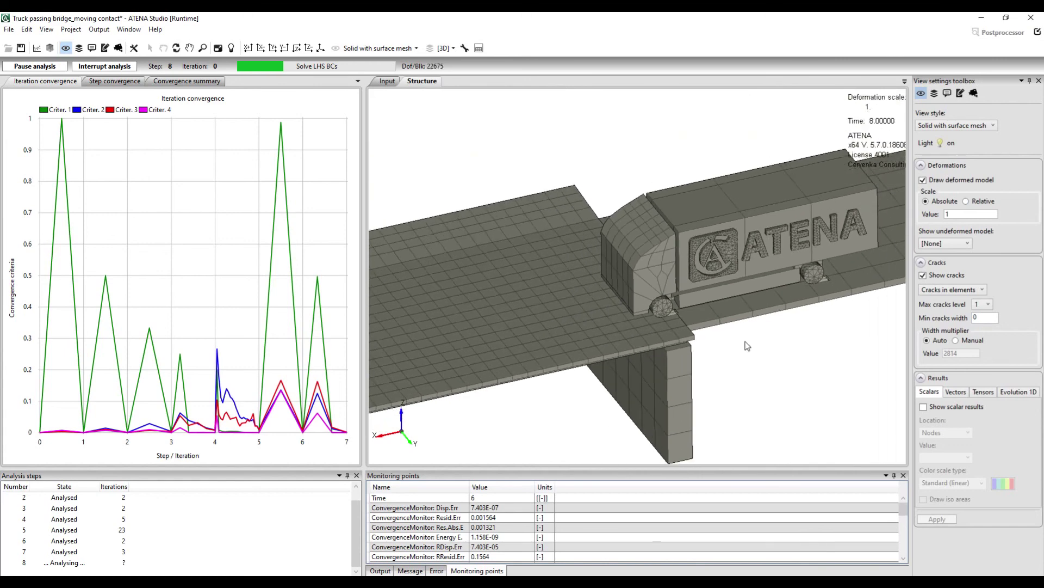